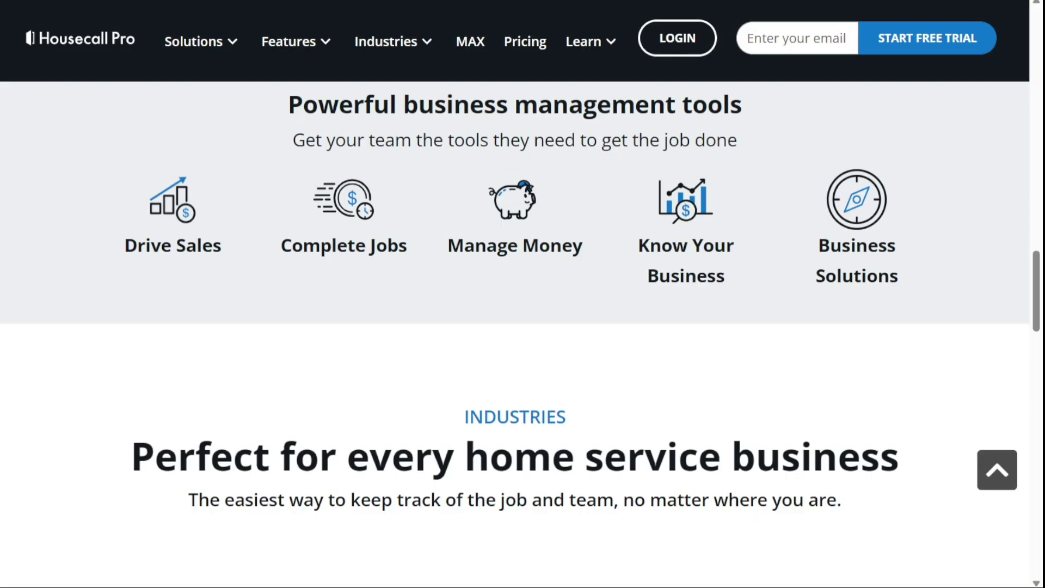
- Scroll the website up to the 'Manage your business easily' features section
scroll(514, 326, up, 10)
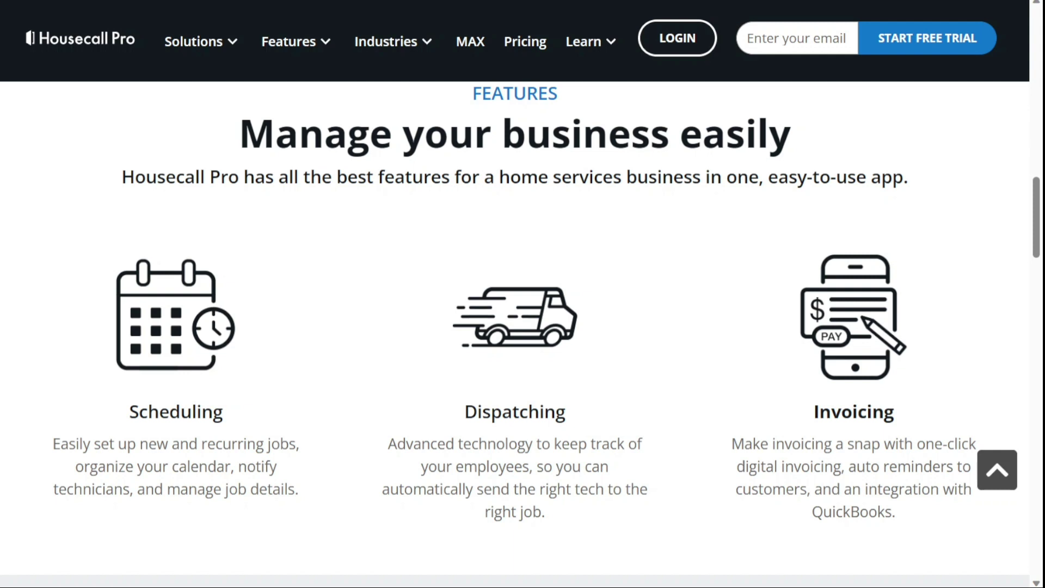
click(326, 48)
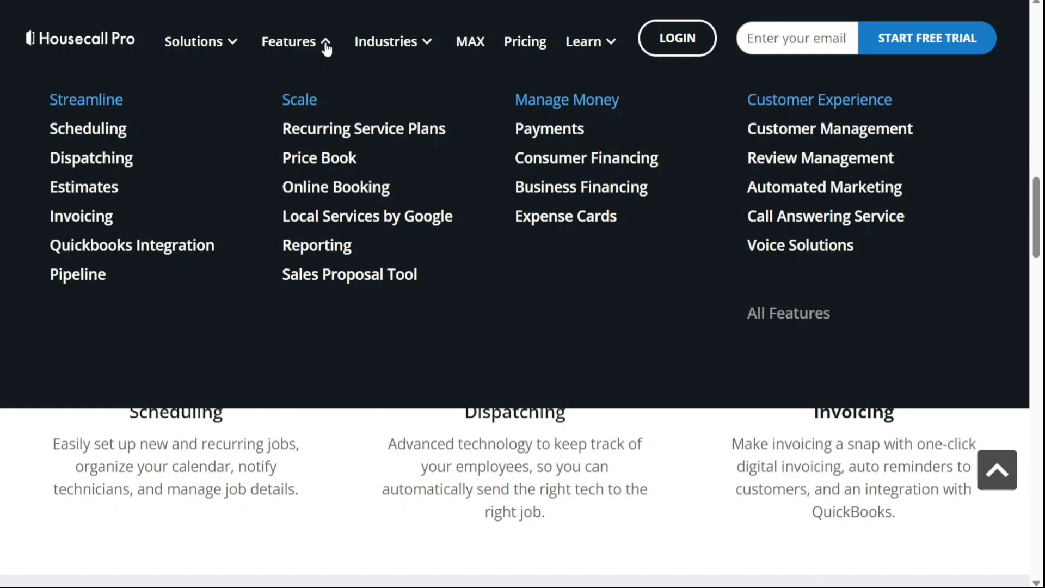
click(326, 48)
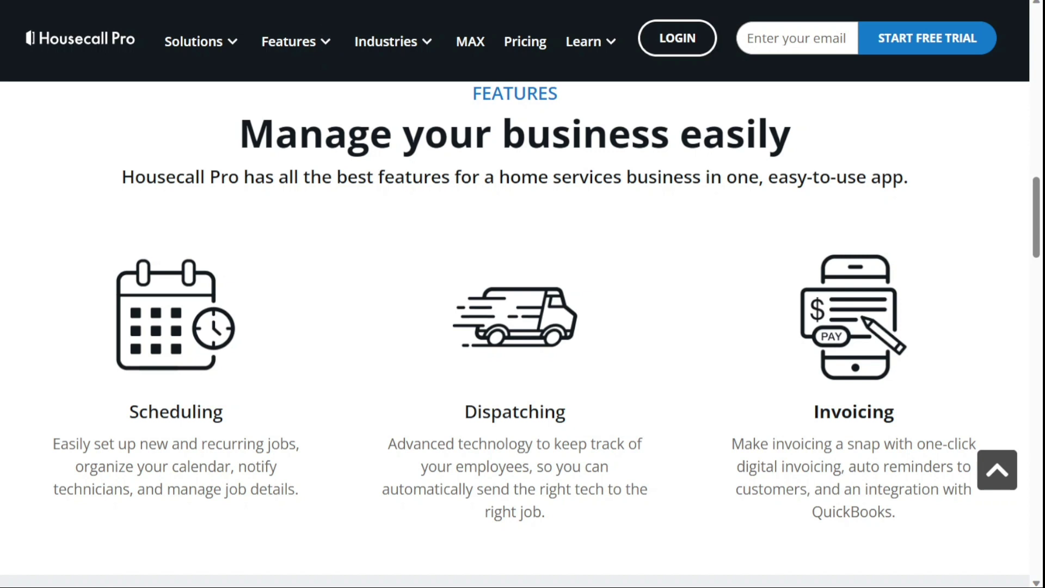
- Return to the top of the landing page and submit the entered email to start the free trial
key(Home)
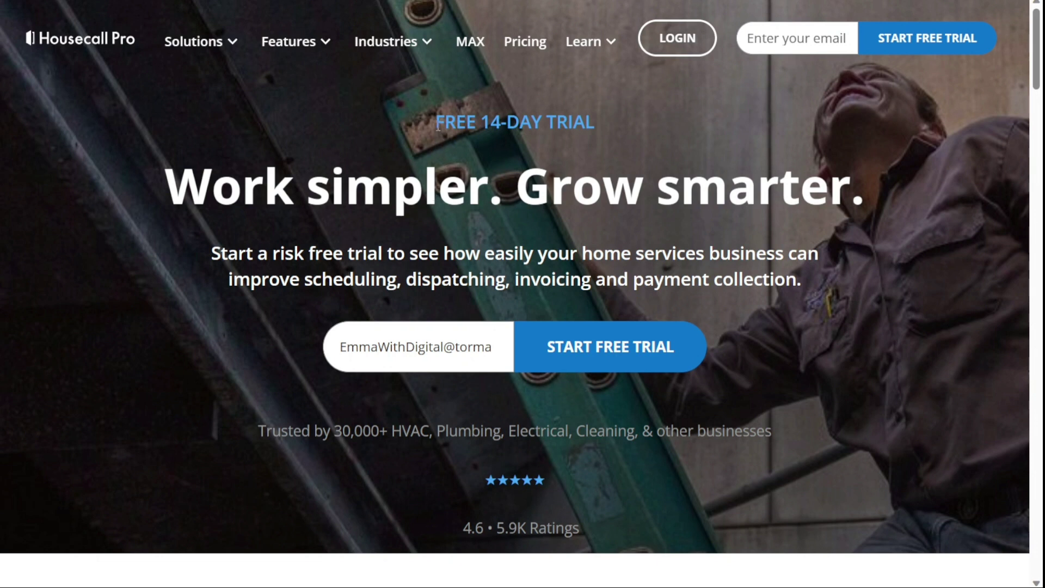
drag(436, 123, 595, 123)
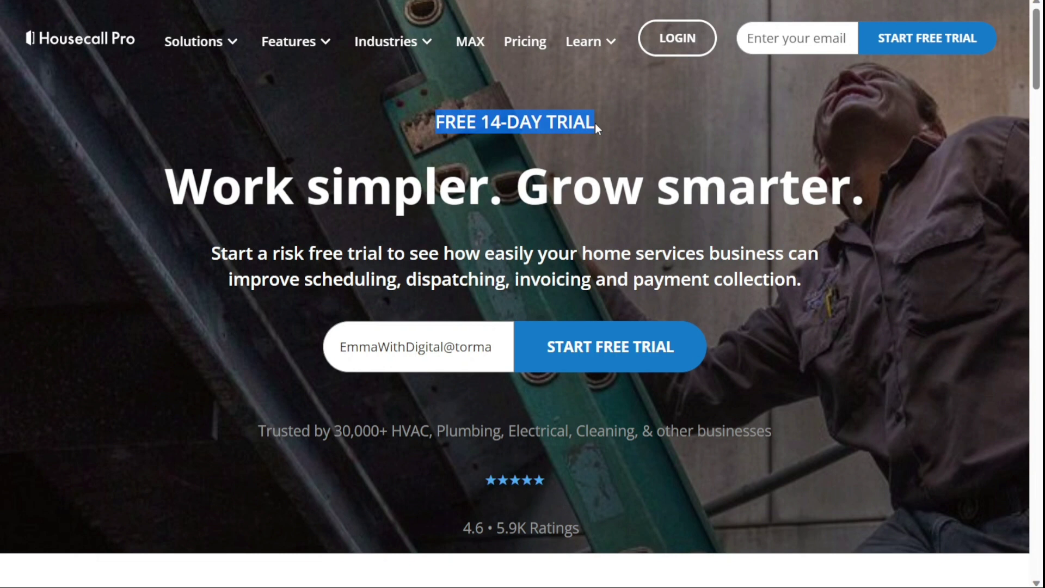
click(494, 161)
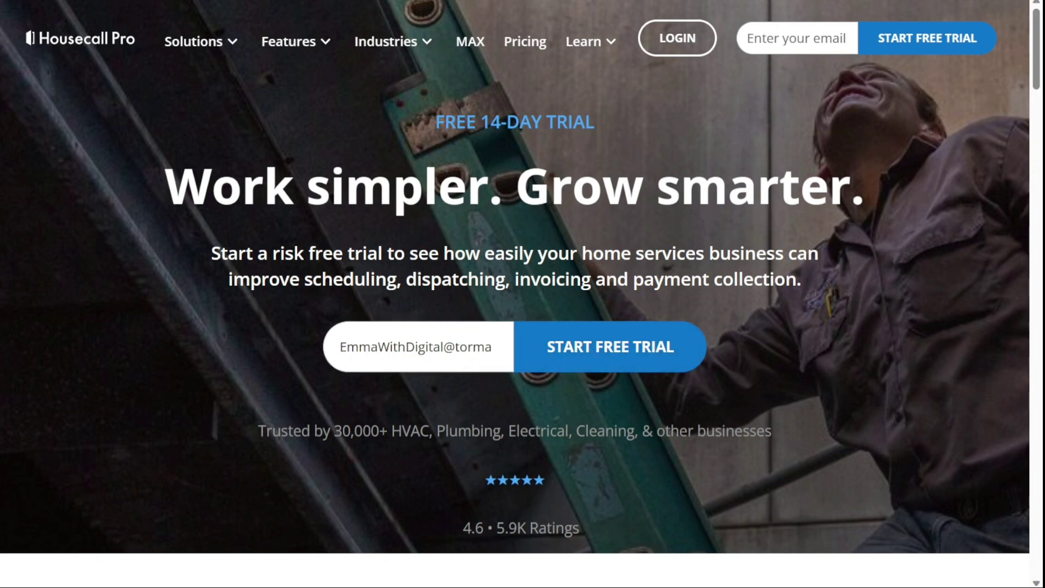
key(Return)
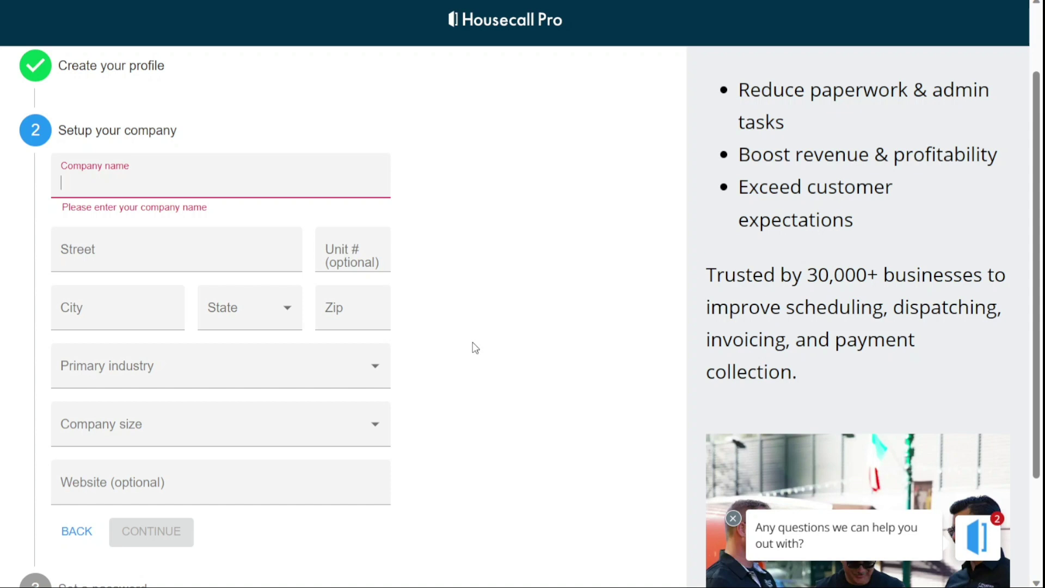
- Dismiss the chat prompt and enter the account password to finish creating the trial account
click(598, 428)
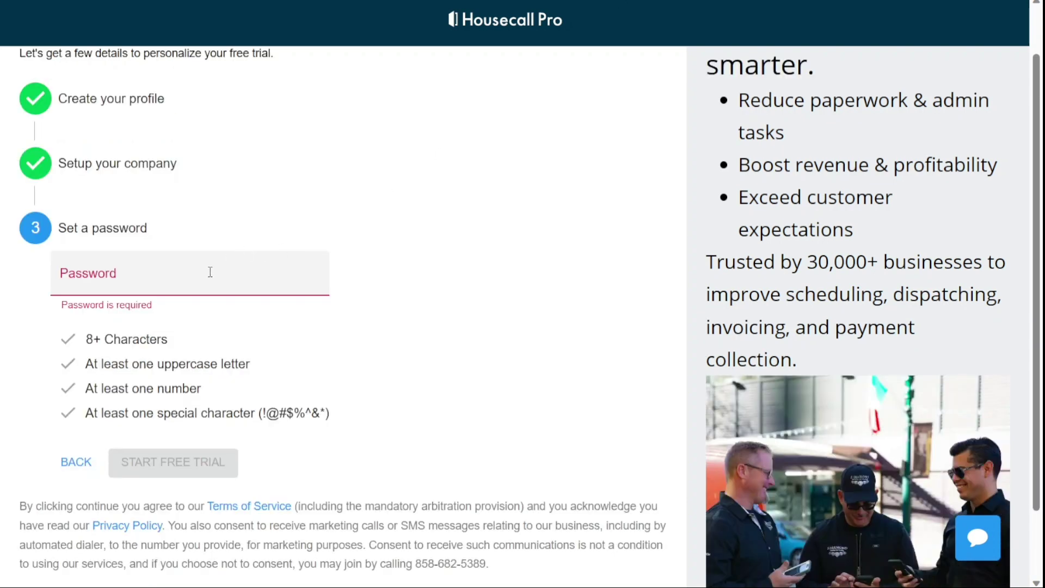
click(210, 271)
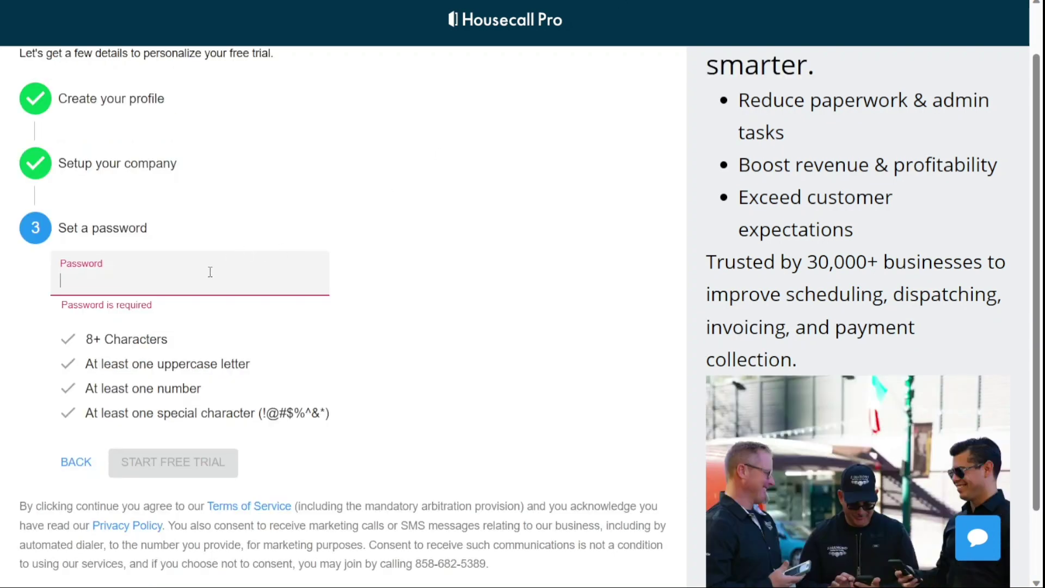
text(Passw)
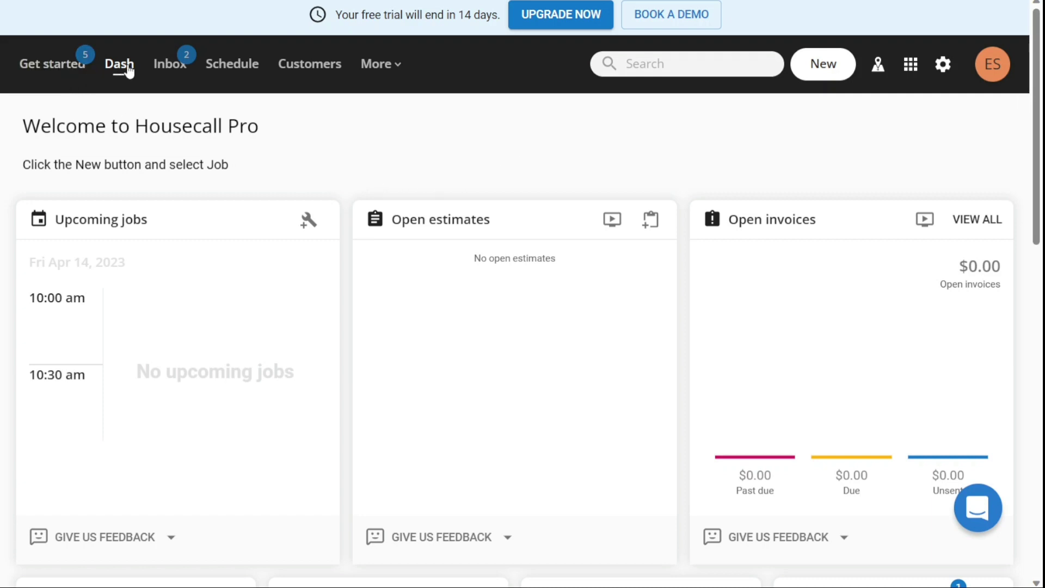
- Glance at the More sections list and the dashboard, then go to the Inbox's Customers chat section
click(391, 65)
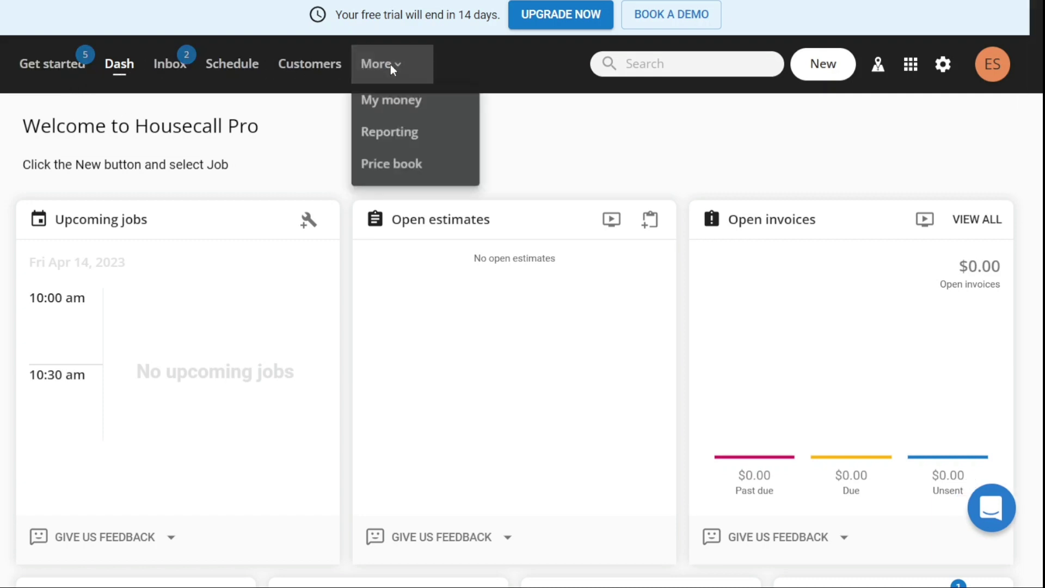
click(553, 126)
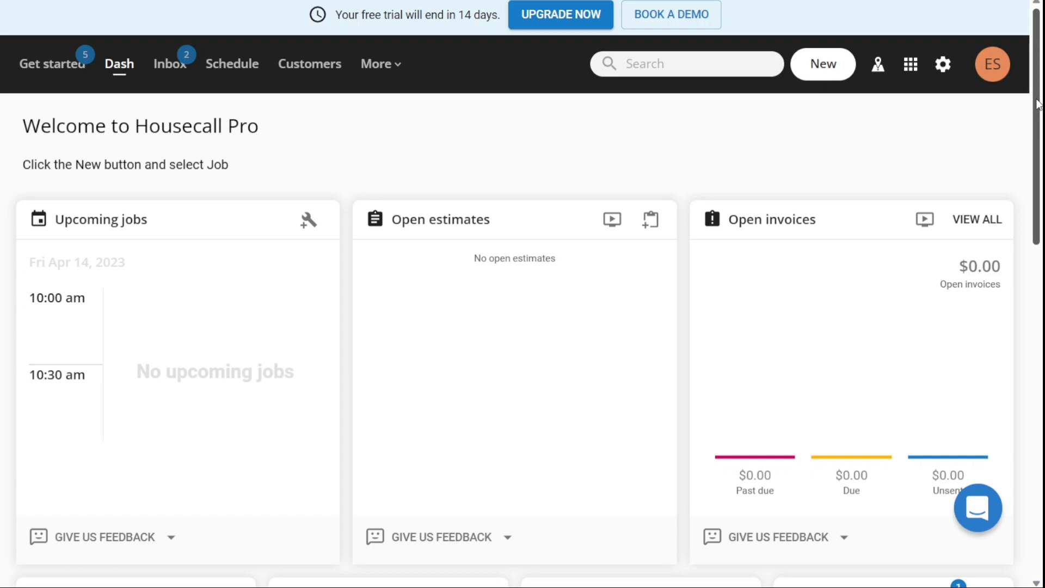
drag(1038, 105, 1010, 78)
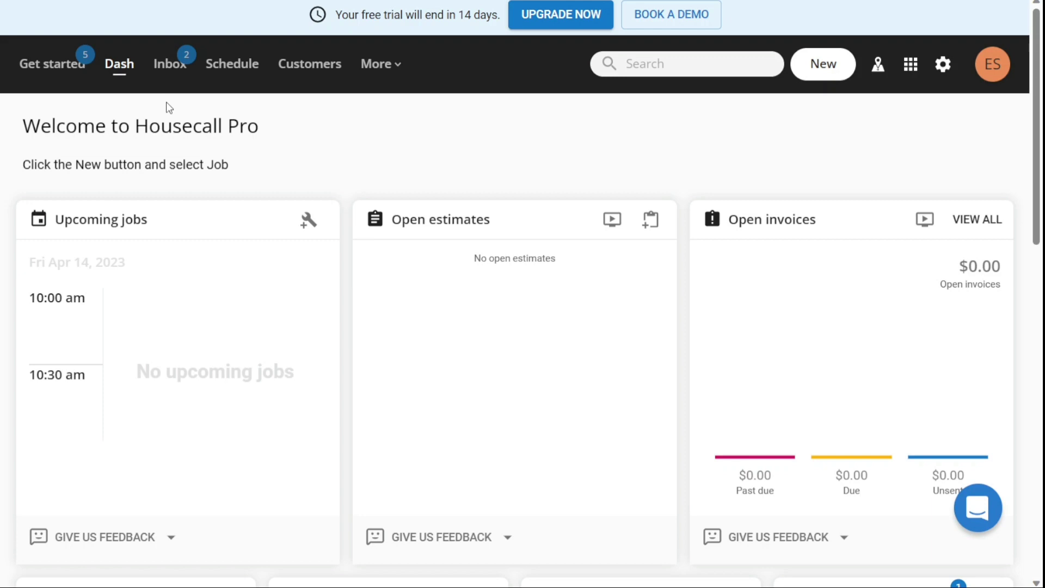
click(170, 65)
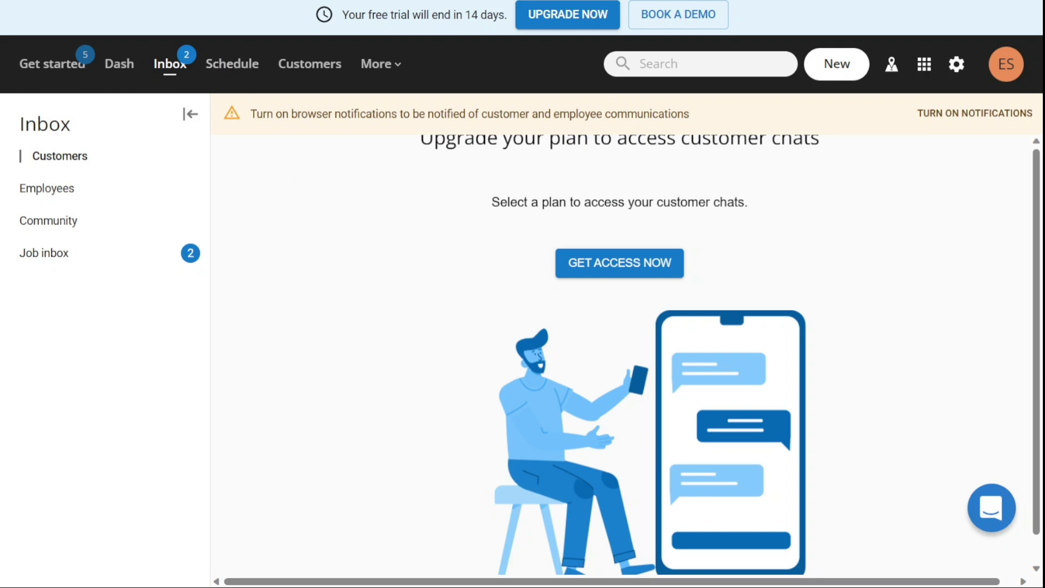
- Go to the Schedule calendar for April 2023
click(232, 64)
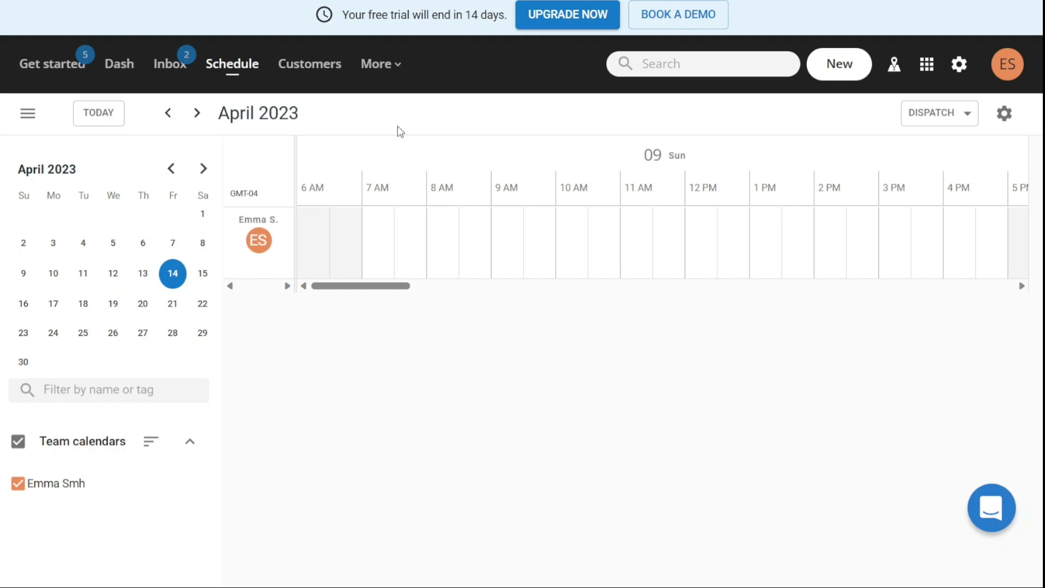
- Go to the All Customers list showing its single customer record
click(322, 69)
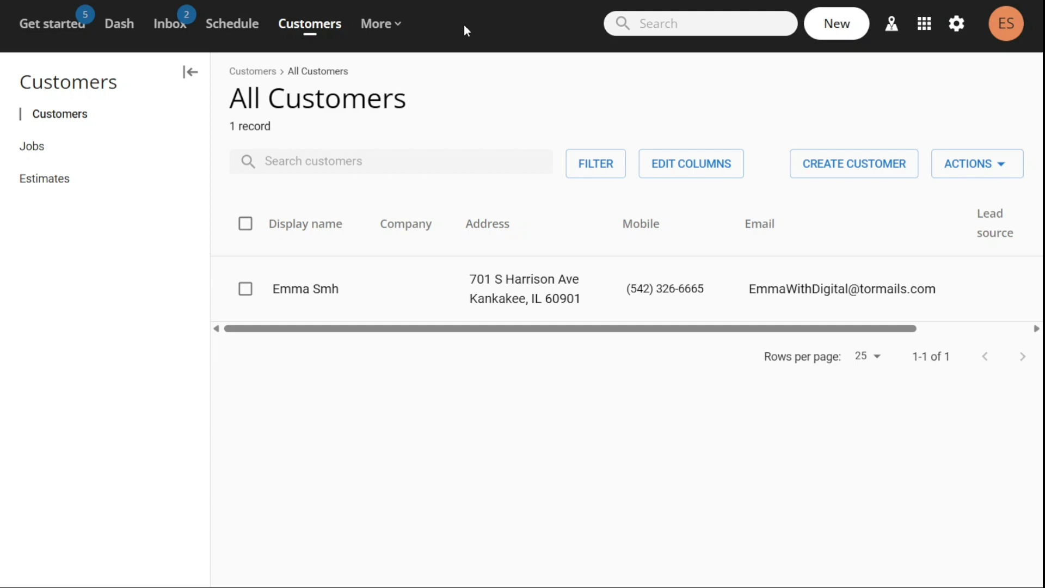
- Choose My money from the More menu to reach the Connect your bank payouts page
click(404, 27)
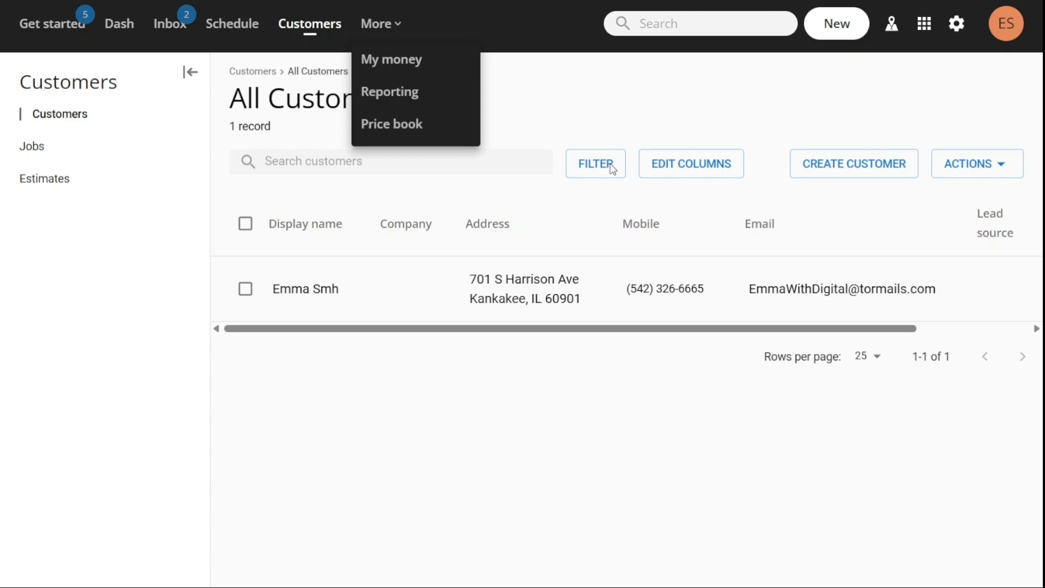
click(640, 140)
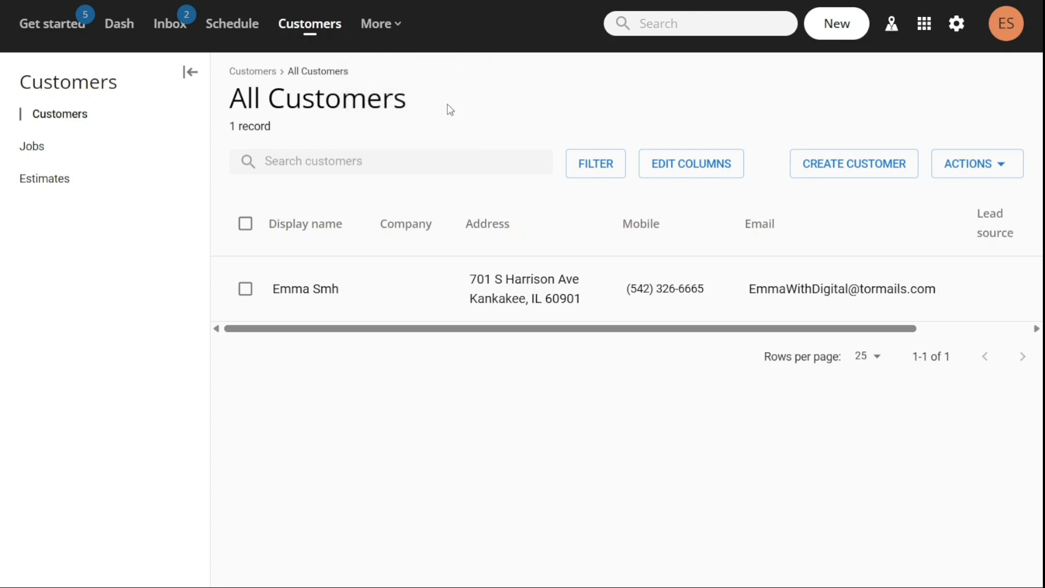
click(400, 14)
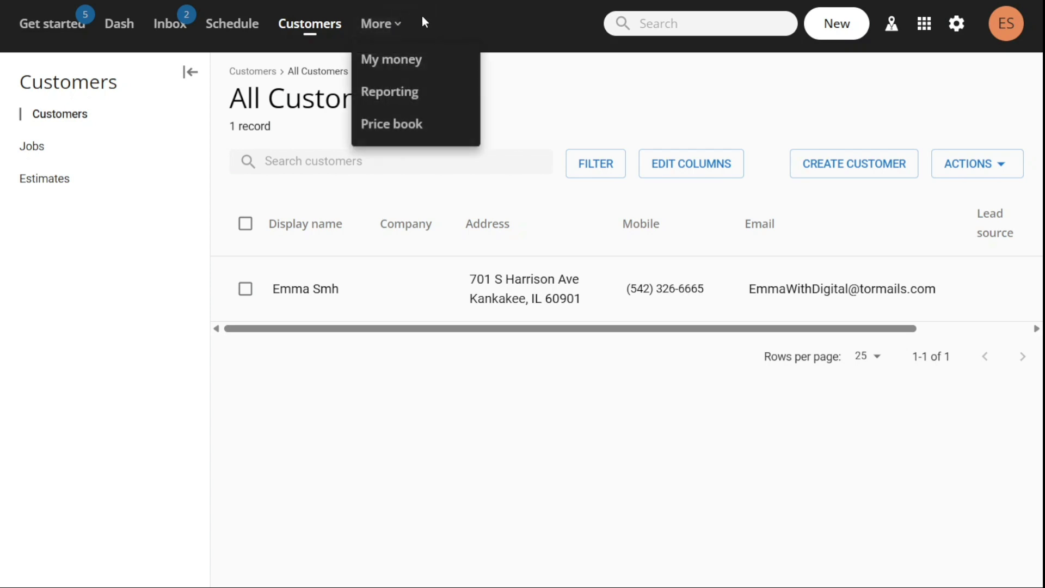
click(391, 59)
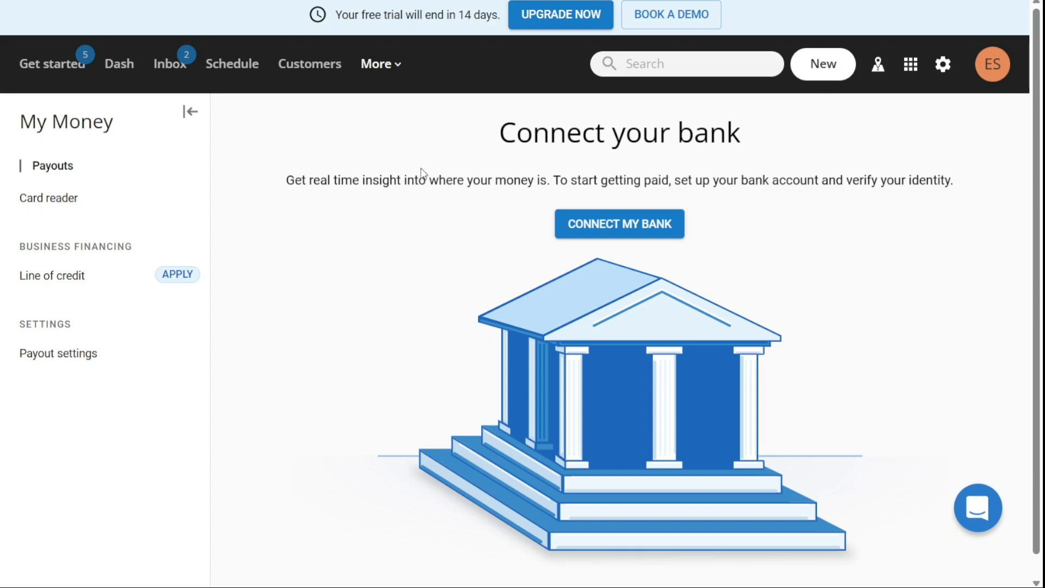
- Choose Reporting from the More menu to view the Electrical dashboard
click(395, 69)
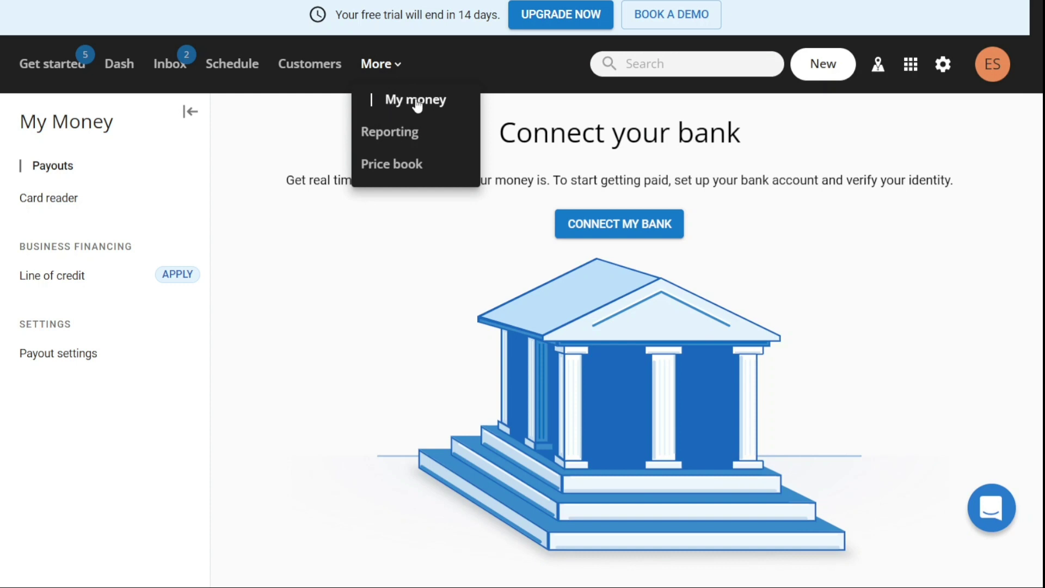
click(428, 136)
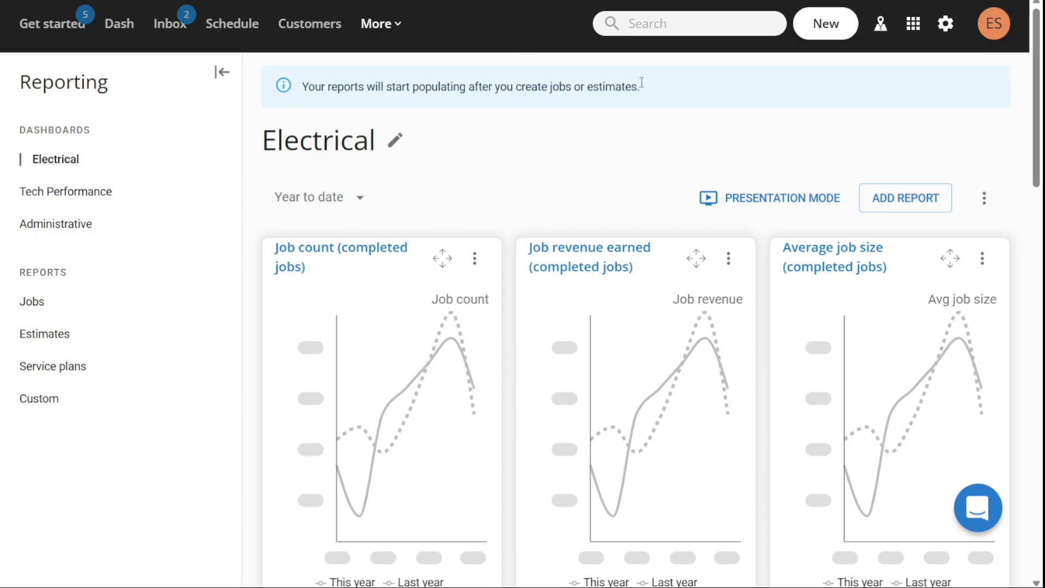
- Choose Price book from the More menu to reach Services with its Electrical entry
drag(642, 86, 301, 99)
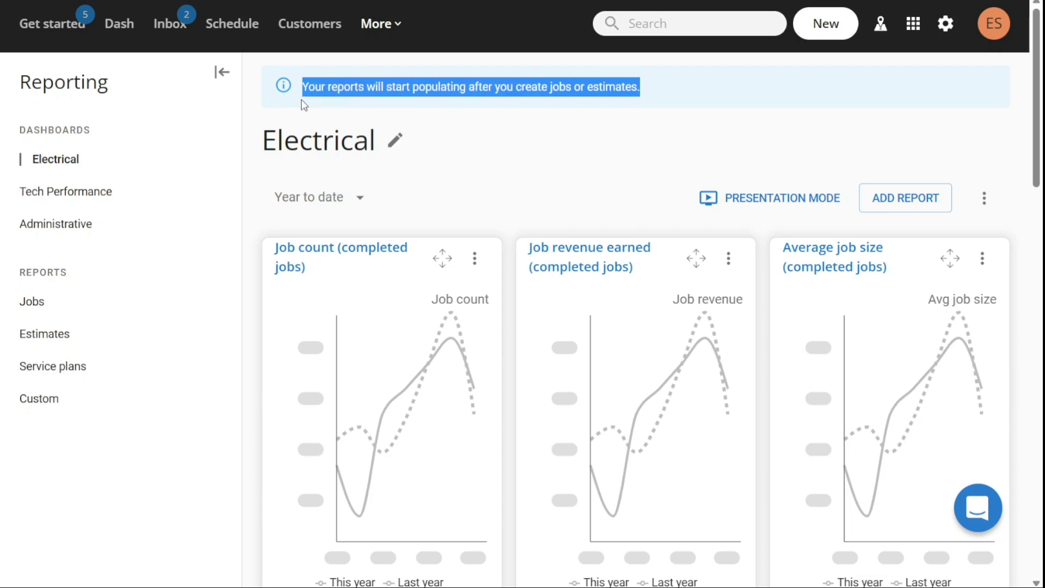
click(536, 134)
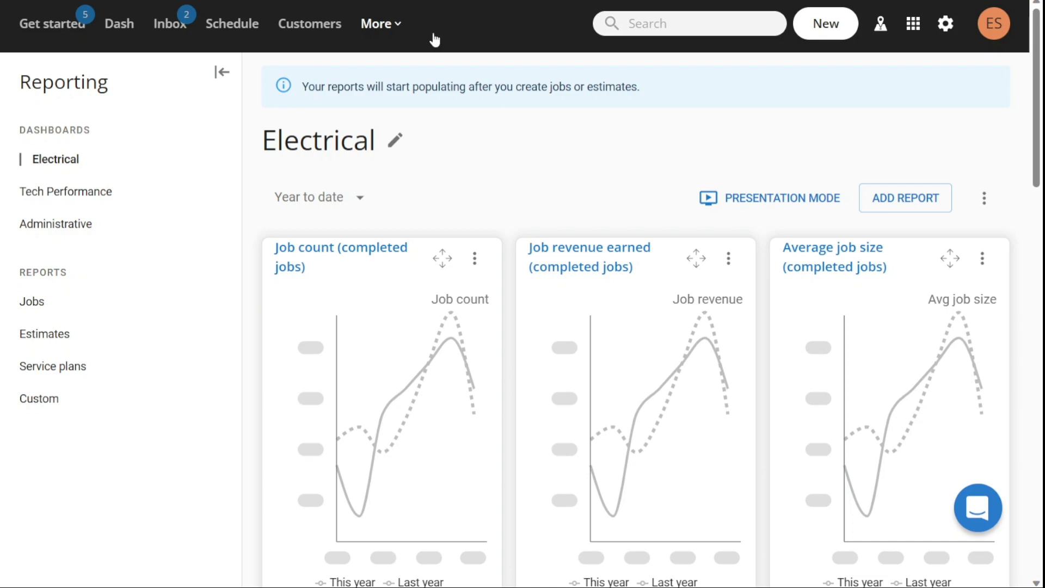
click(399, 24)
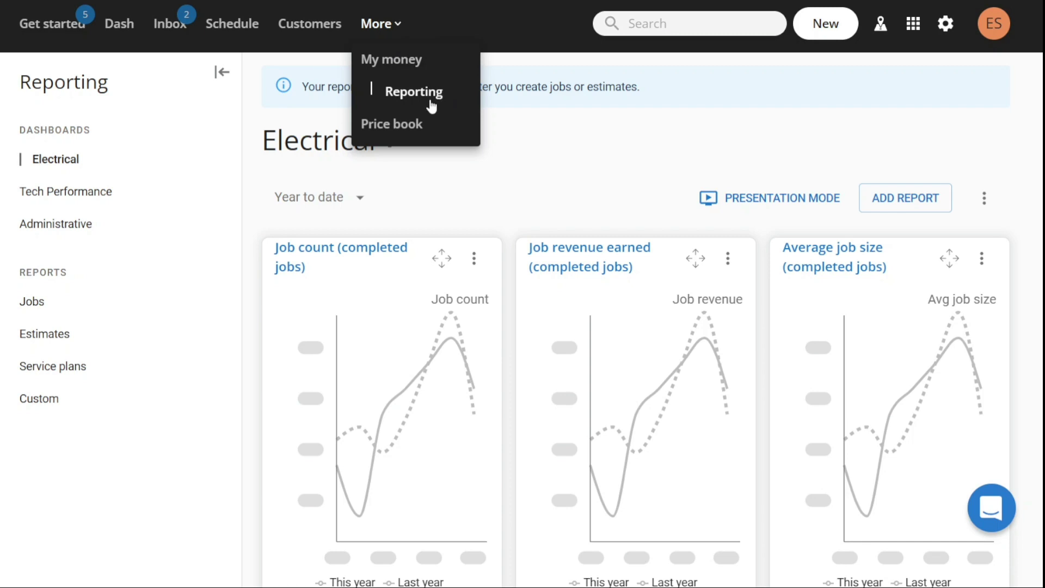
click(391, 124)
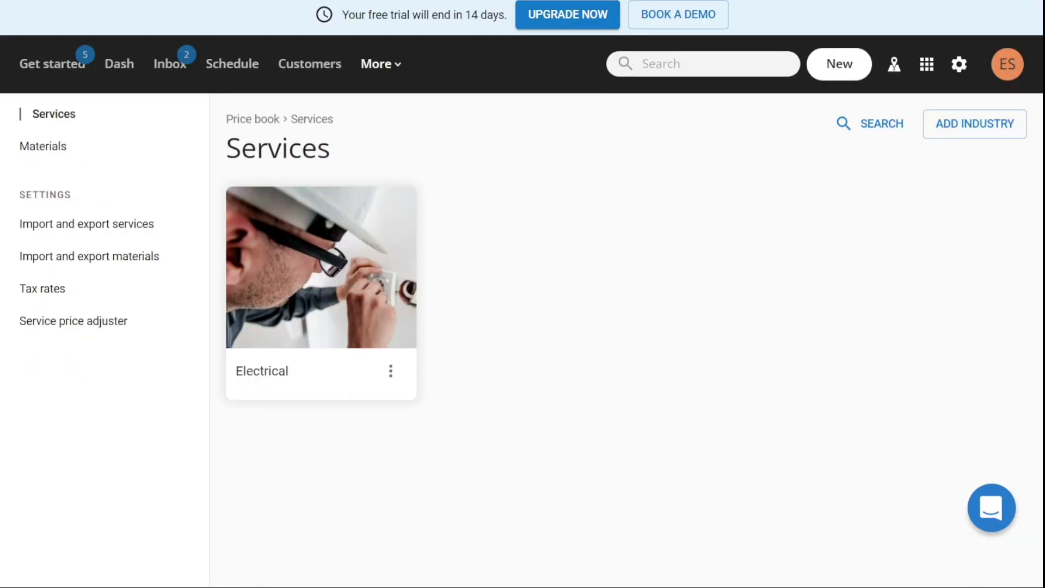
double_click(302, 157)
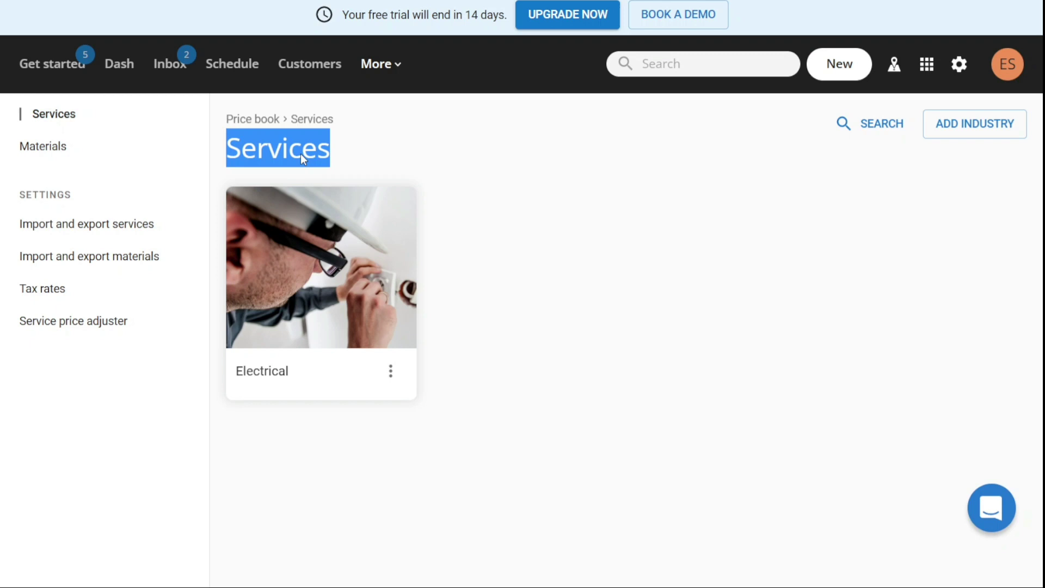
click(558, 252)
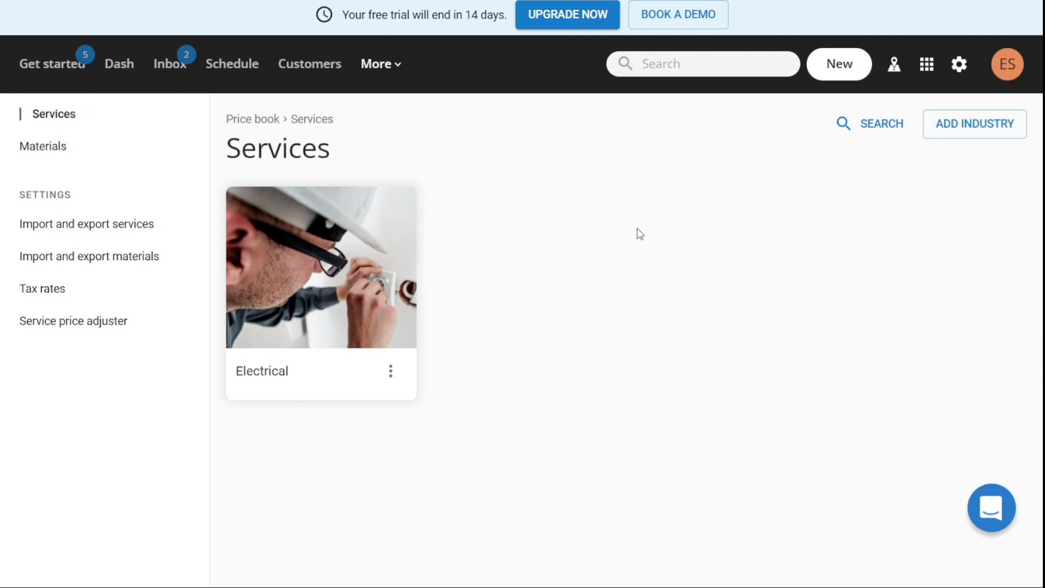
click(391, 372)
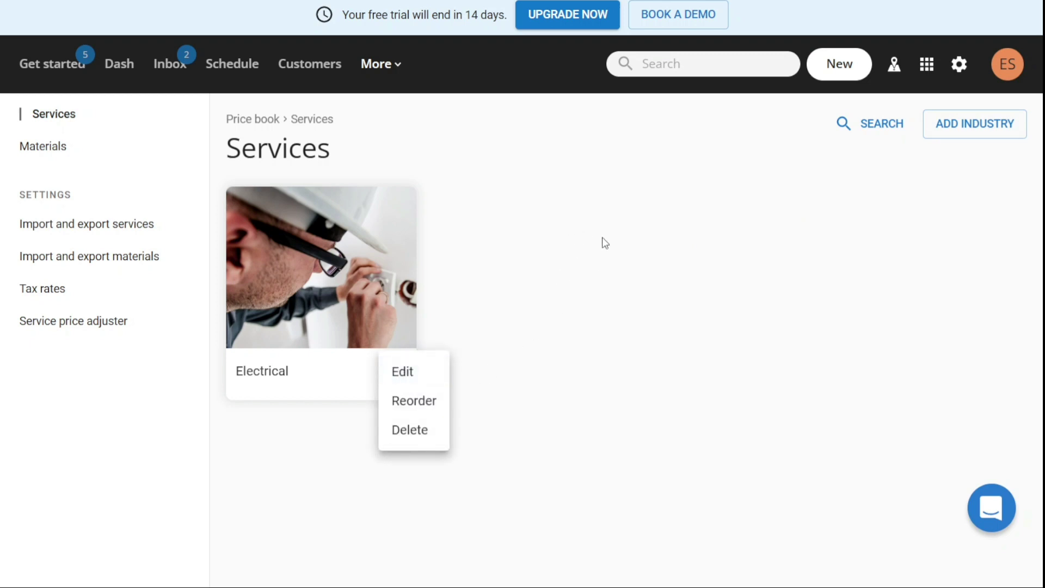
click(633, 269)
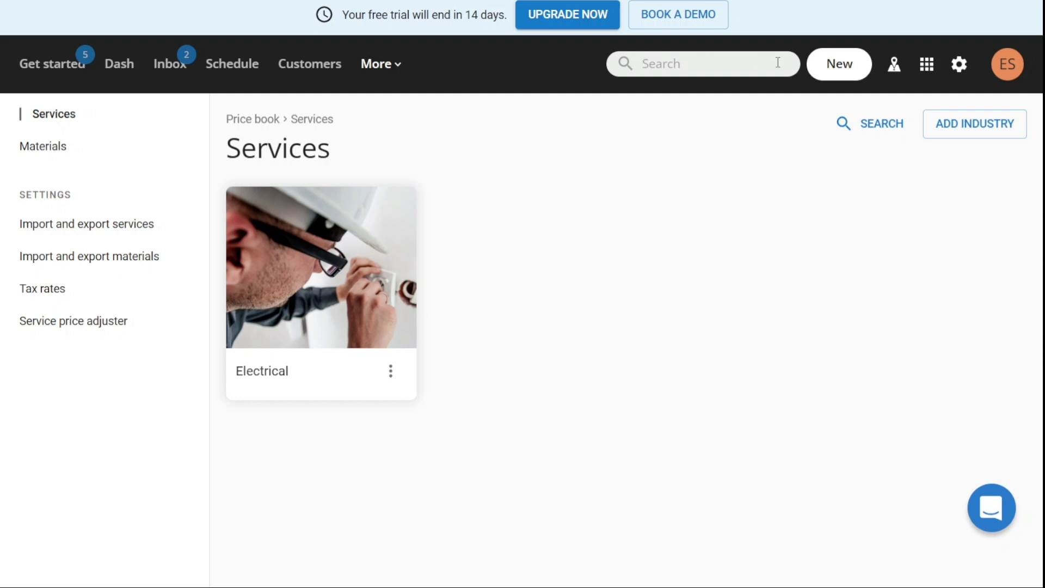
click(850, 71)
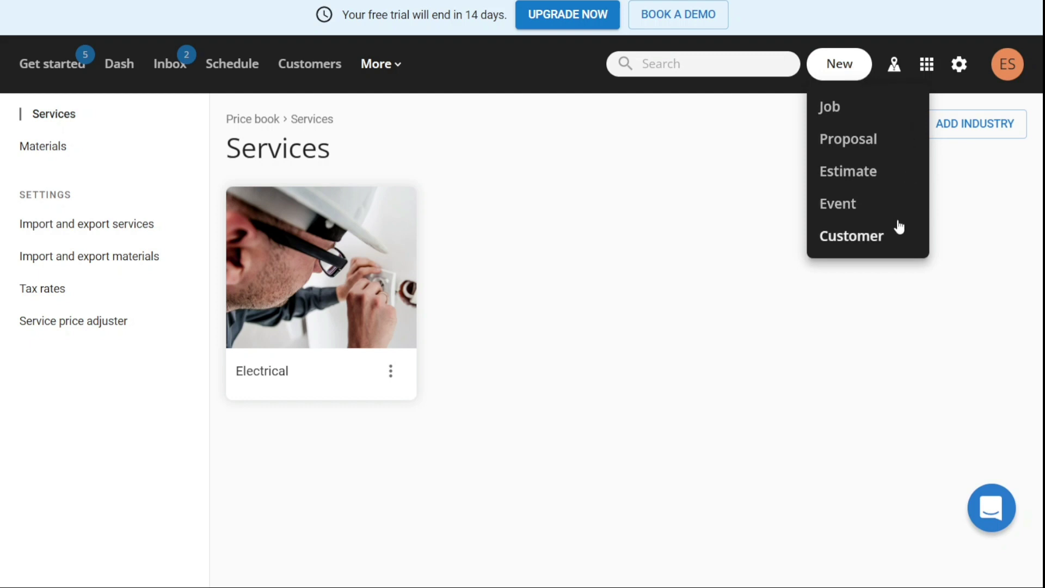
click(733, 171)
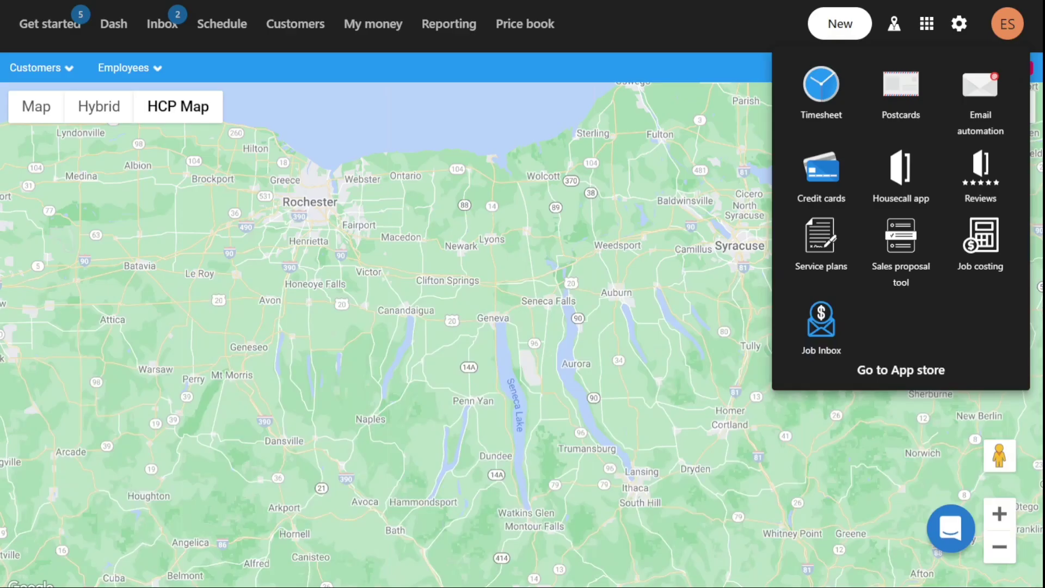
- Close the My apps panel and zoom the HCP Map in near Auburn
click(618, 161)
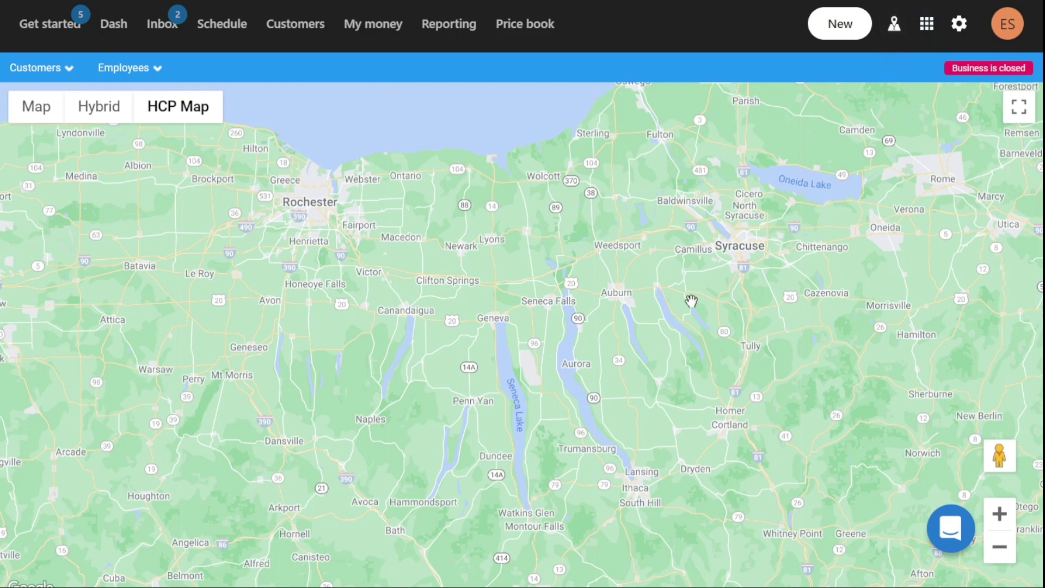
scroll(691, 300, up, 1)
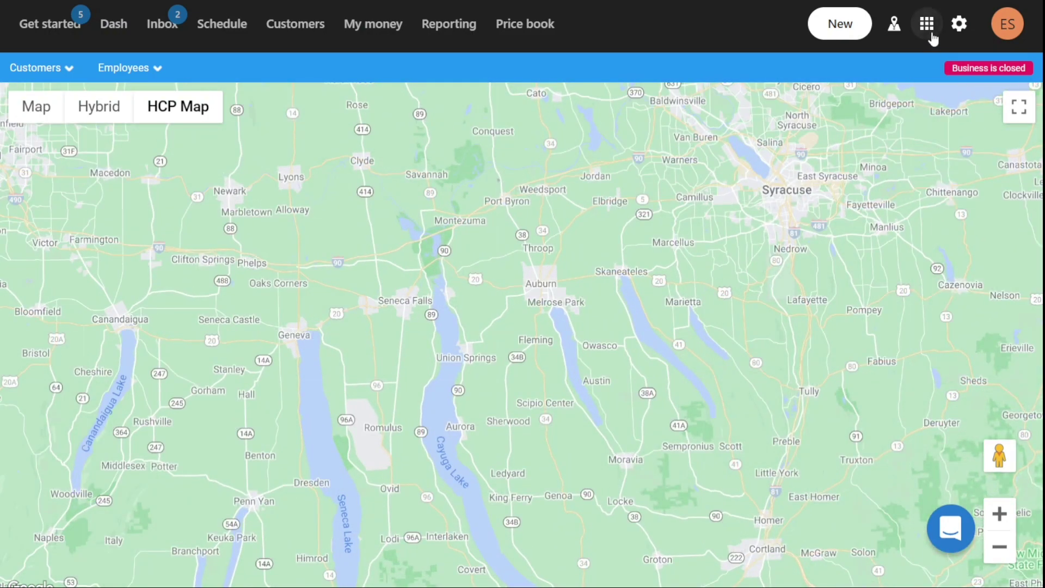
- Open the App store from the apps grid and browse featured apps like Wisetack
click(927, 25)
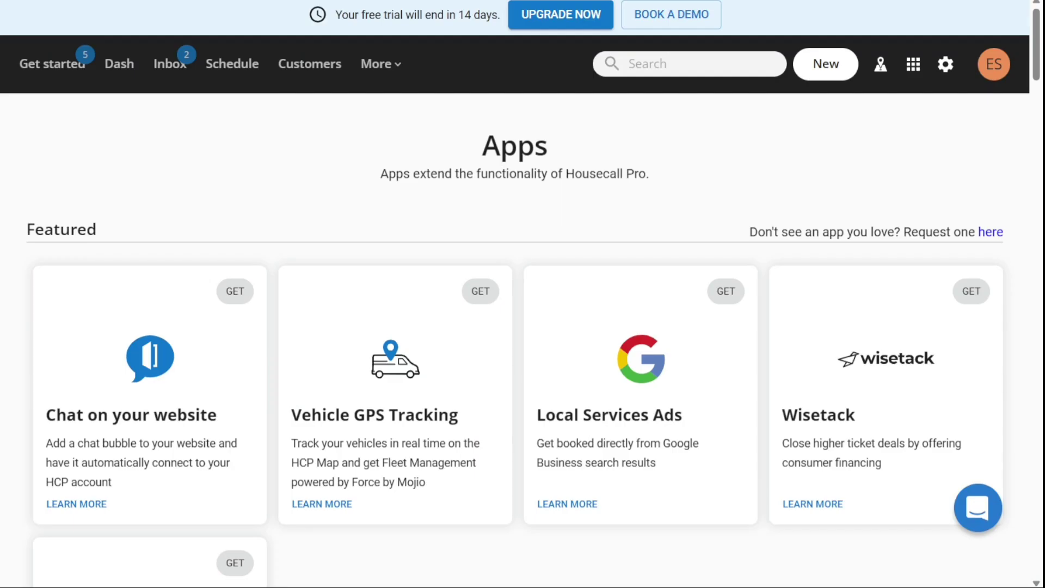
scroll(1039, 103, down, 5)
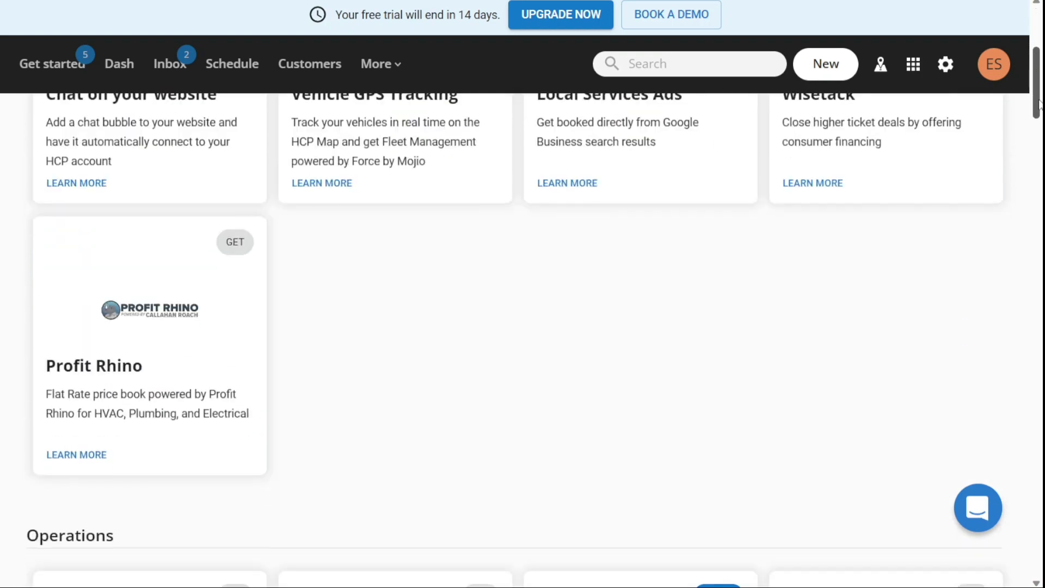
scroll(1038, 104, down, 20)
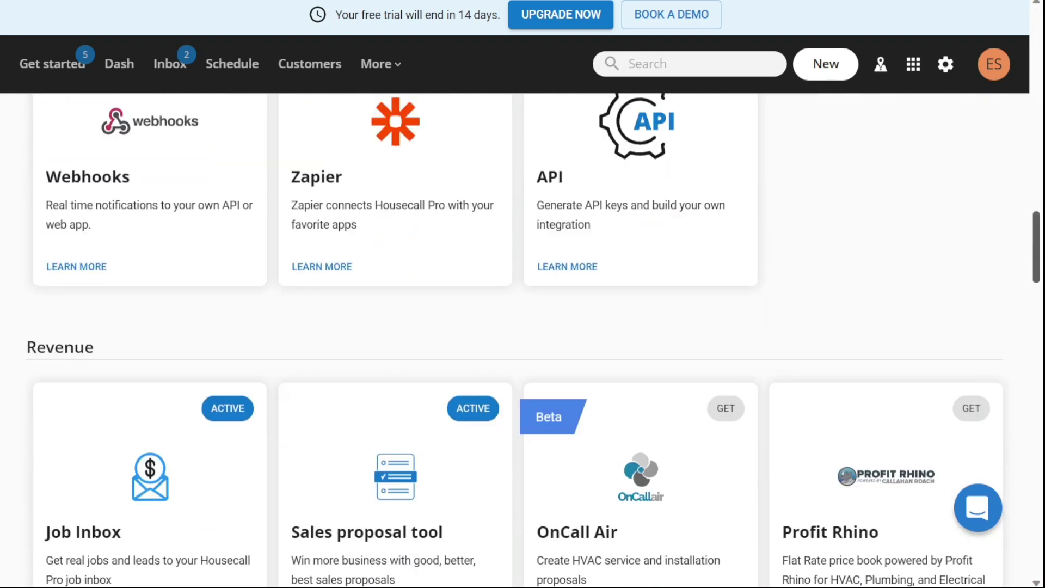
drag(1036, 248, 1039, 24)
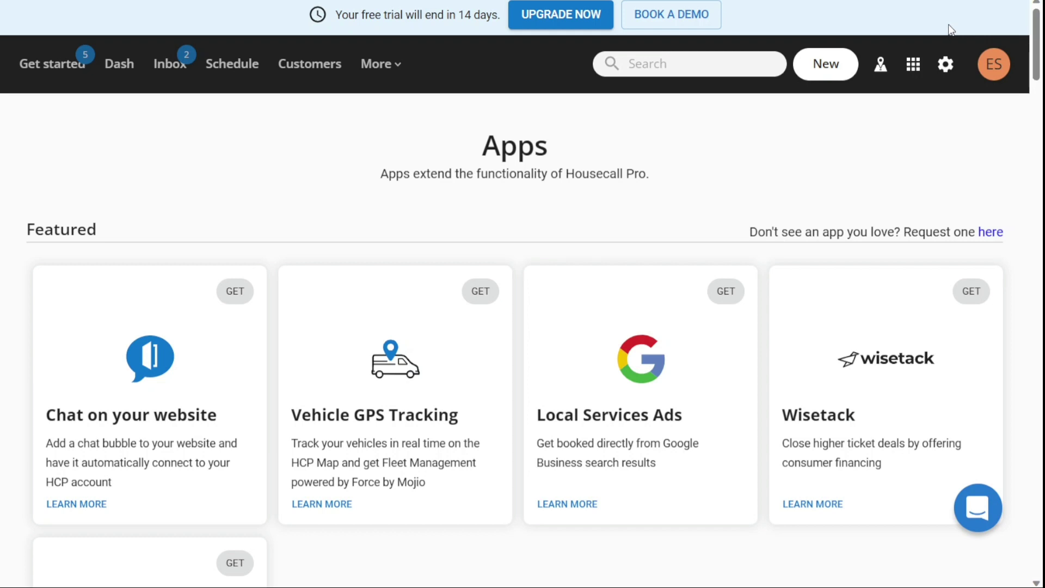
- Look over the company Settings page, then open the ES account panel
click(947, 45)
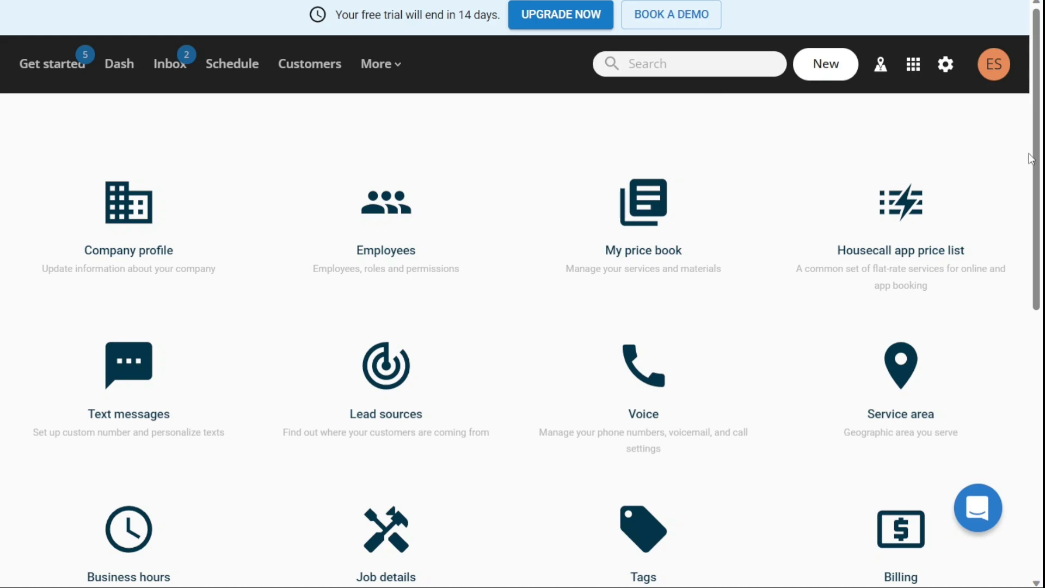
drag(1036, 166, 1011, 133)
click(994, 70)
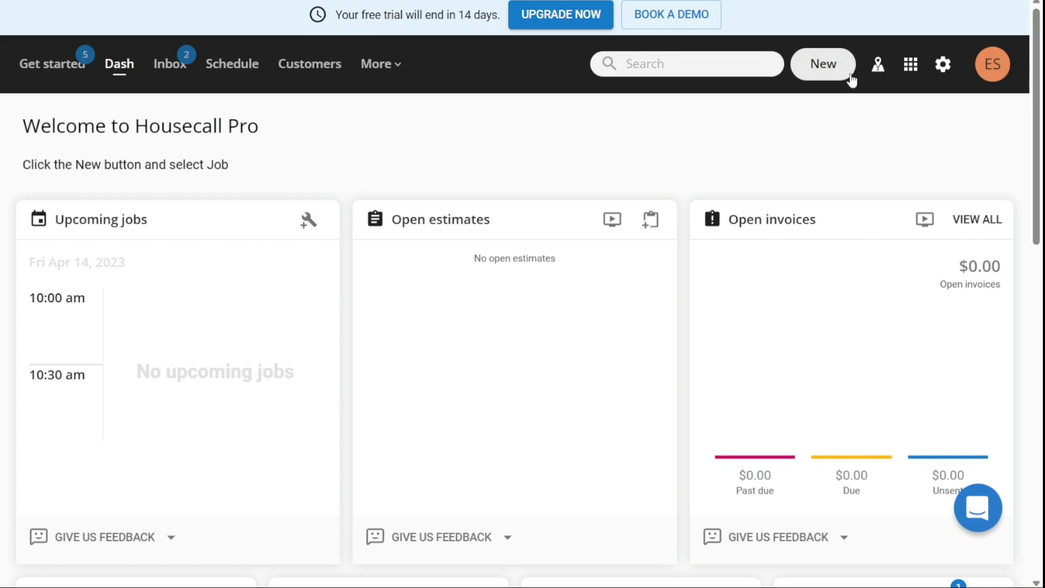
click(828, 71)
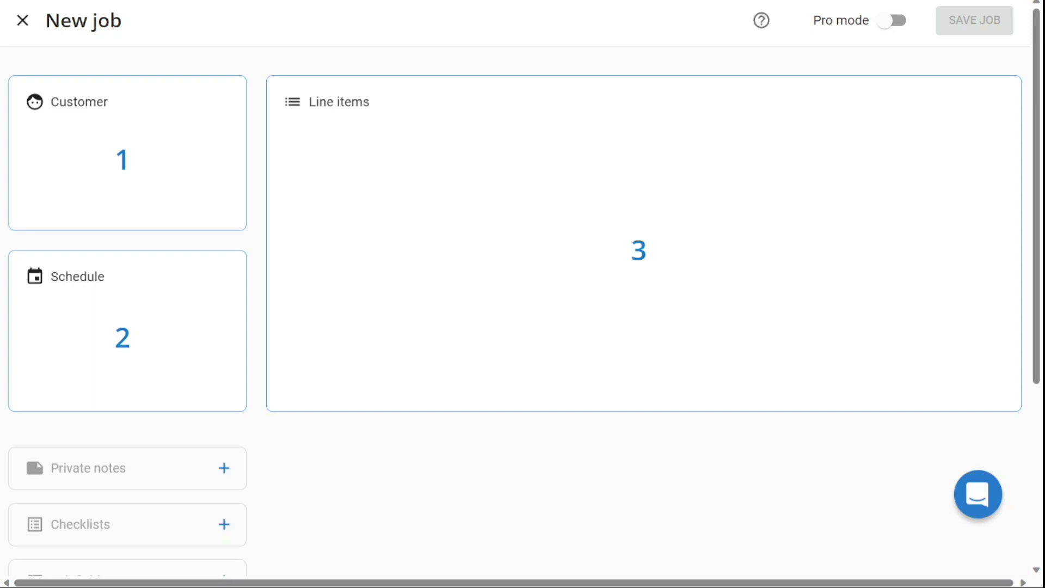
click(123, 104)
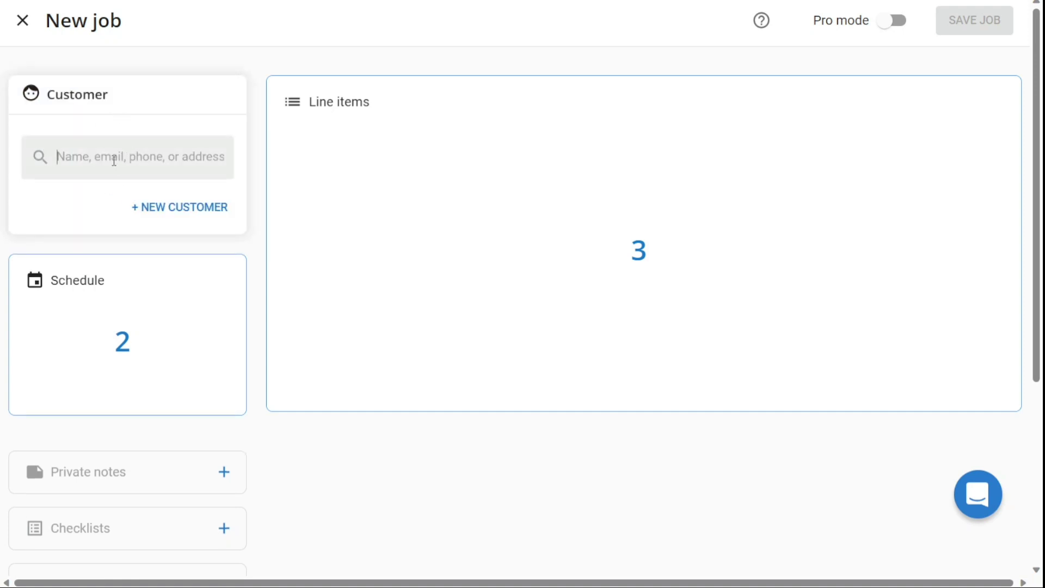
text(jo)
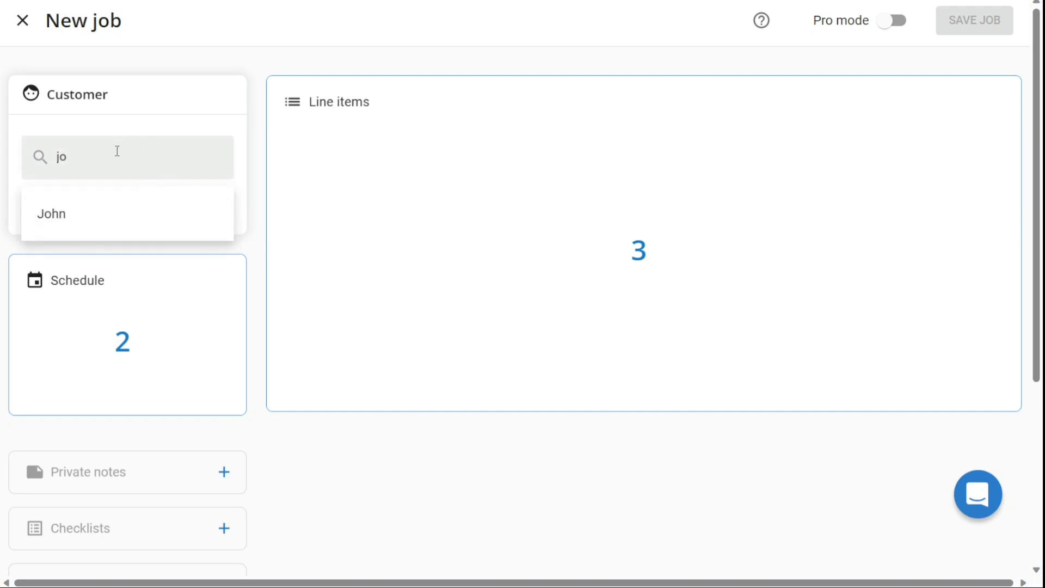
key(BackSpace)
key(BackSpace)
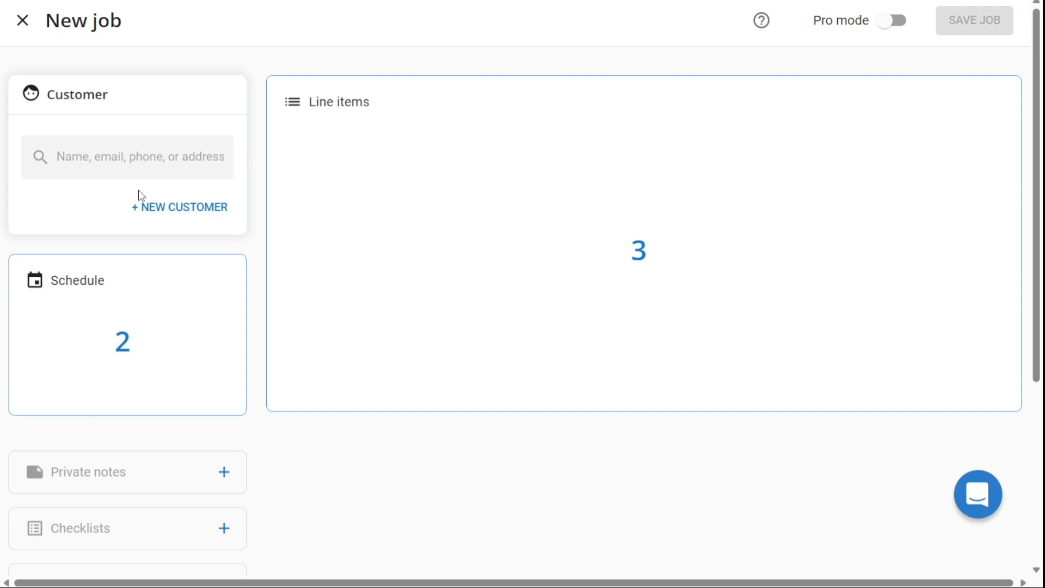
click(185, 217)
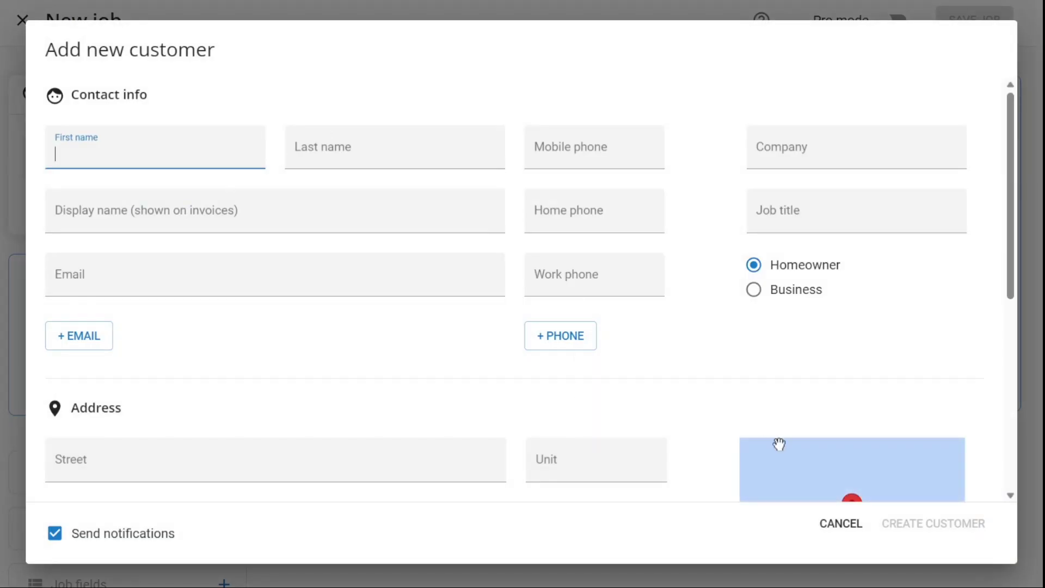
click(843, 530)
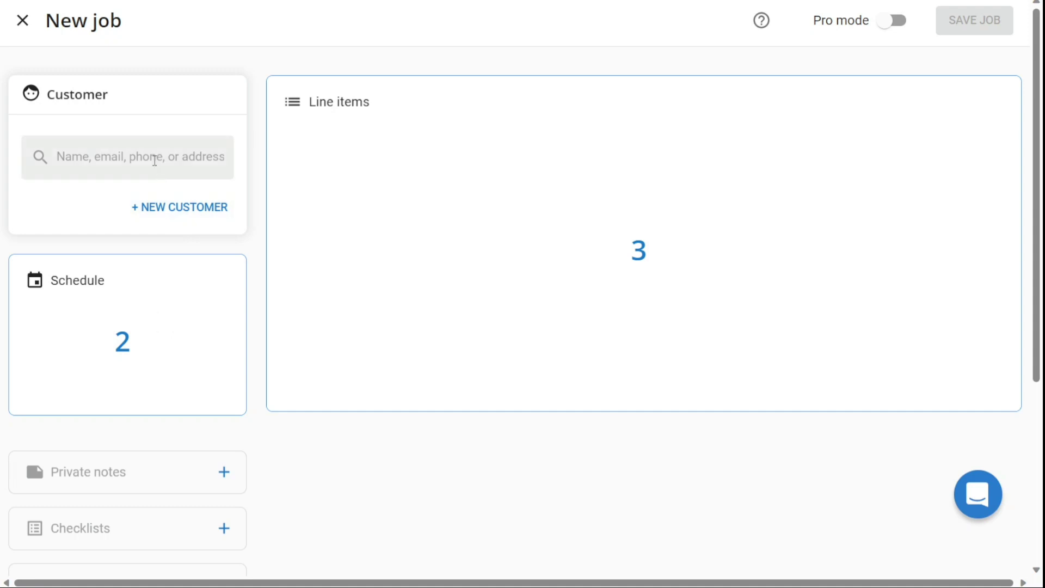
text(john)
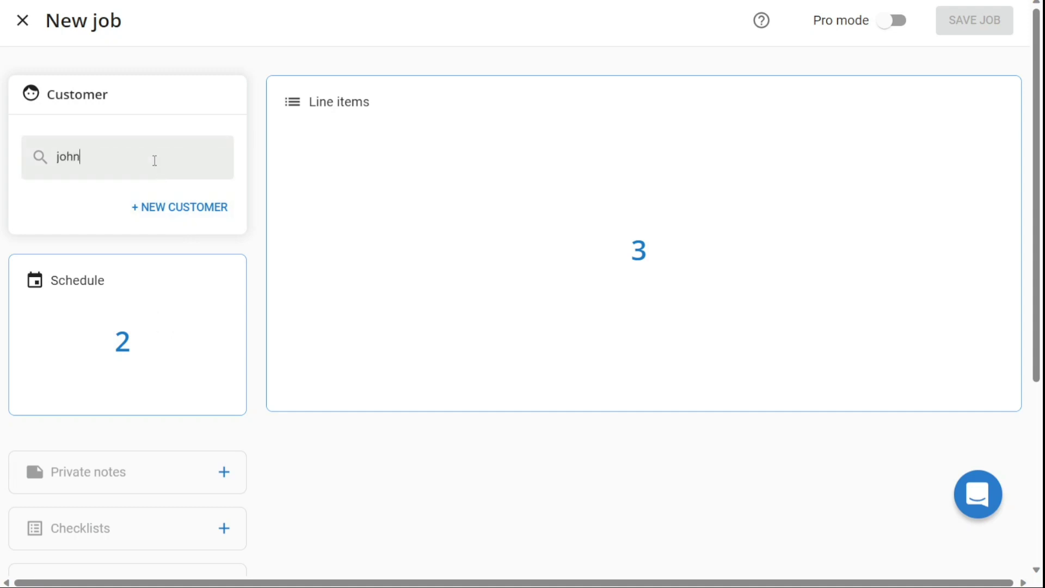
click(73, 205)
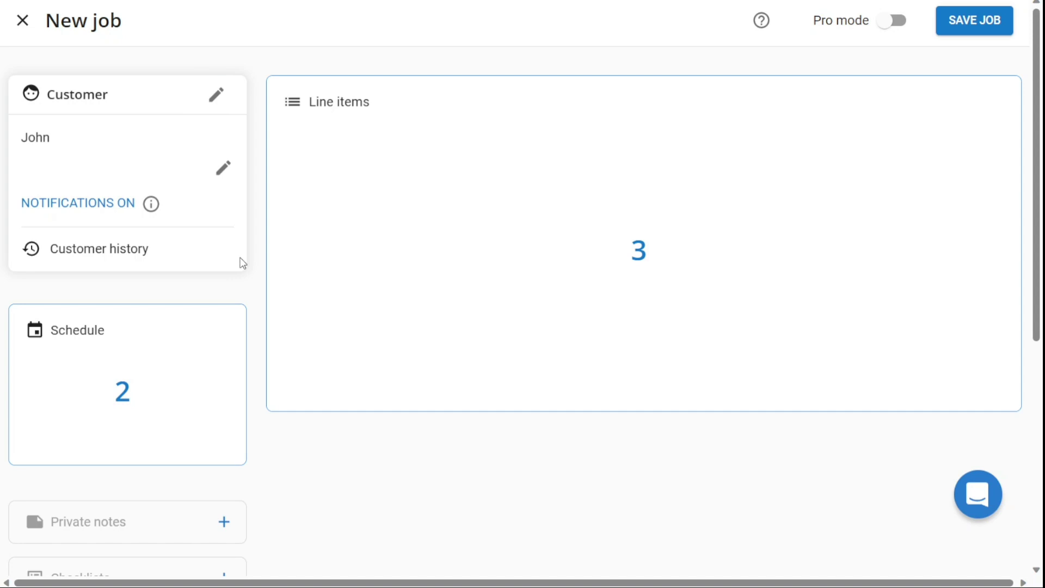
- Schedule the job for Sunday, April 9, 2023, 9:00am–10:15am with customer notification on
click(154, 420)
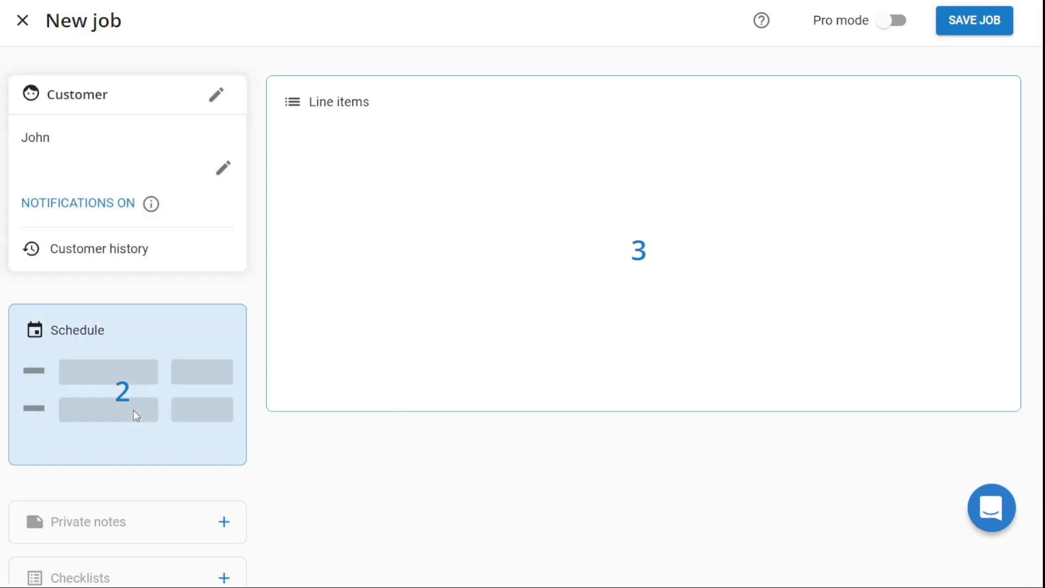
drag(343, 175, 314, 178)
mouse_move(375, 170)
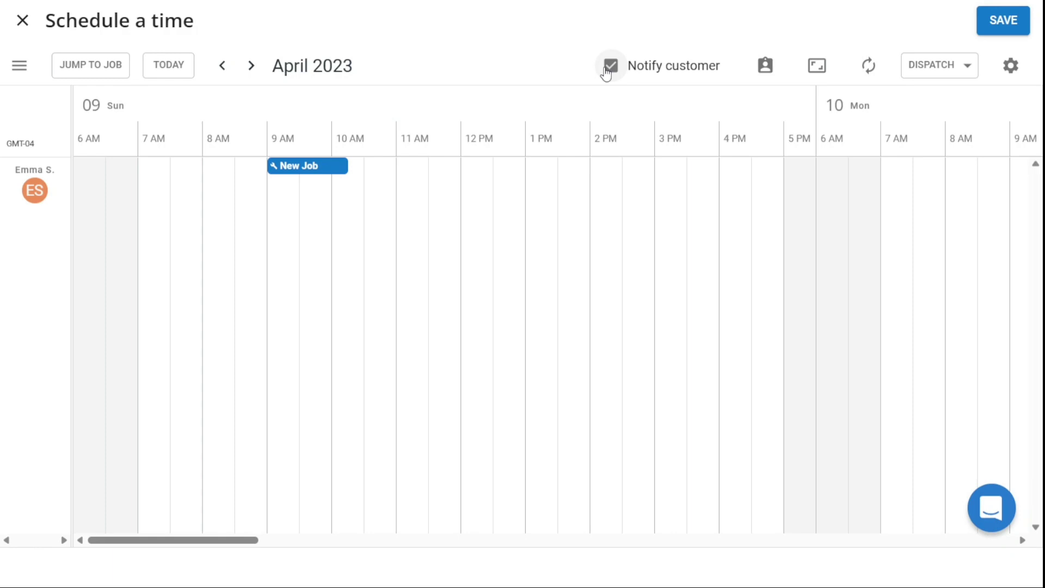
click(608, 72)
click(612, 67)
- Review the dispatch team without changing it and save the schedule
click(932, 66)
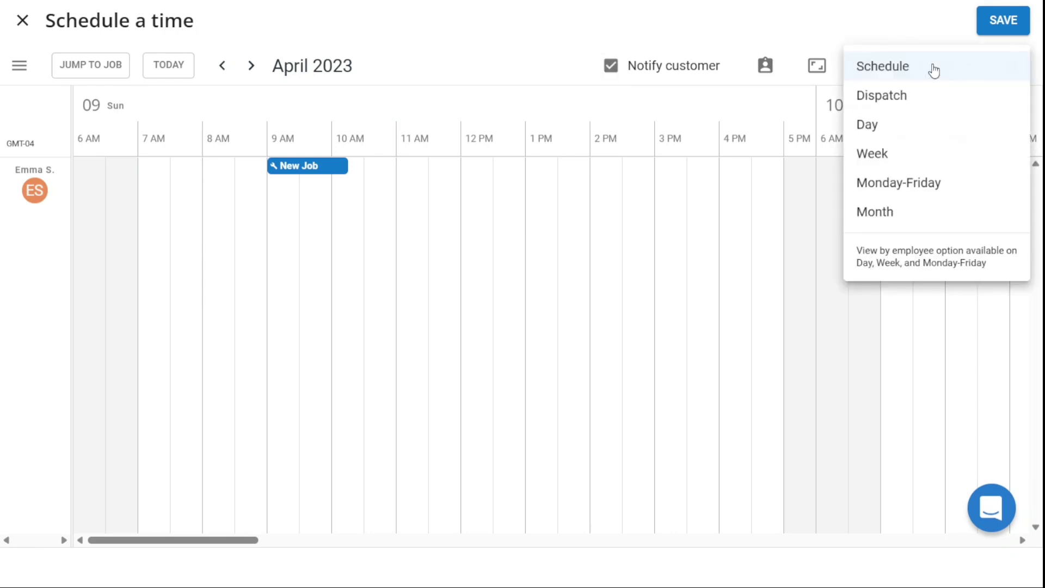
click(766, 66)
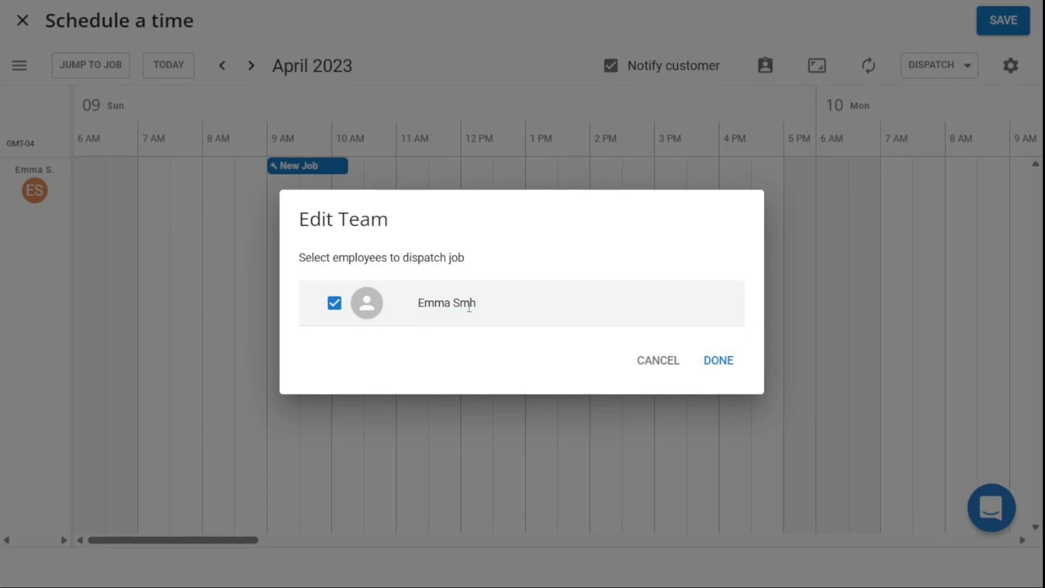
click(670, 359)
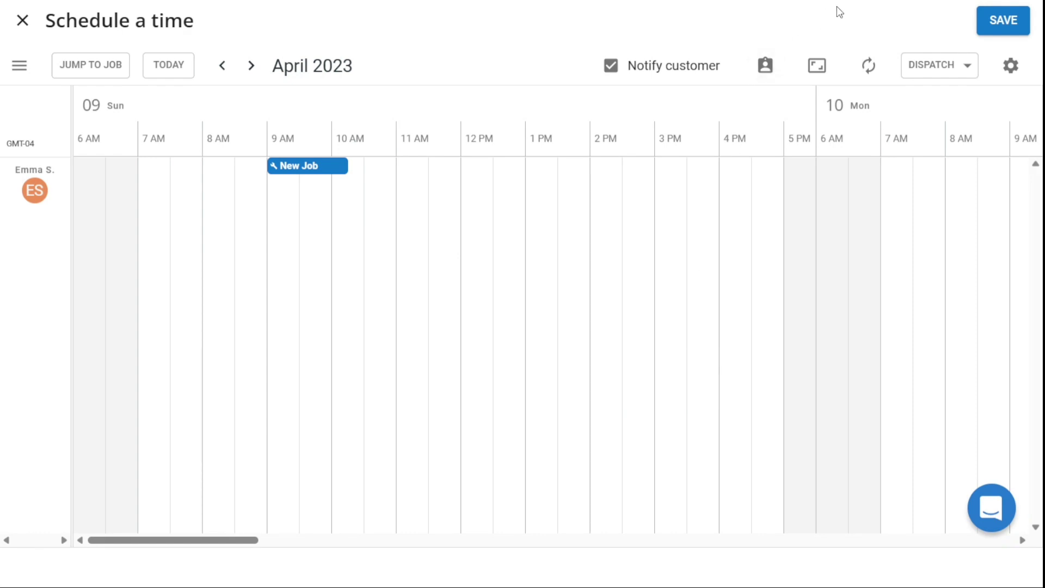
click(1004, 21)
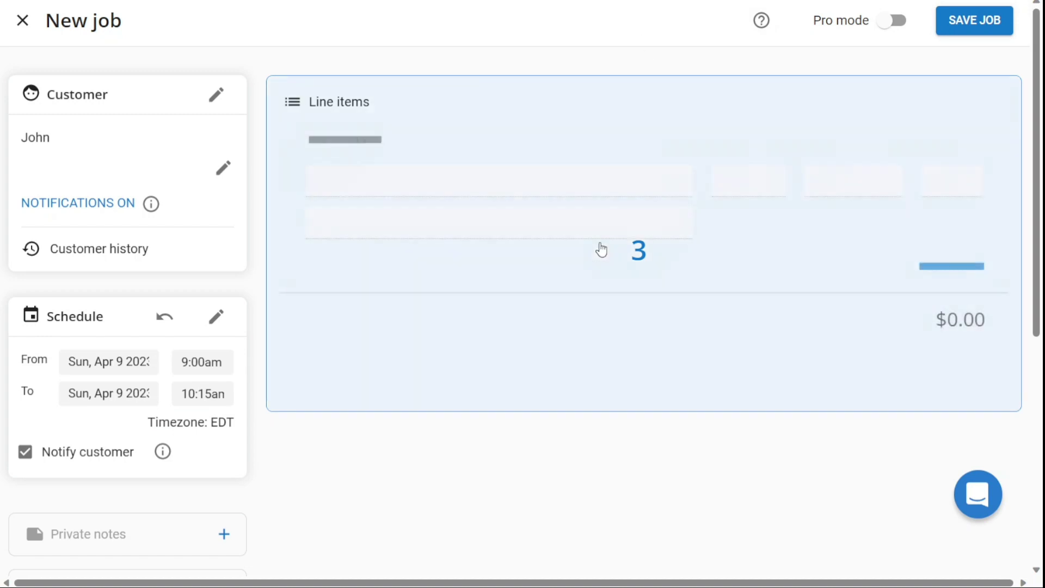
- Add a service line item with quantity 10 at a $100 unit price
click(660, 312)
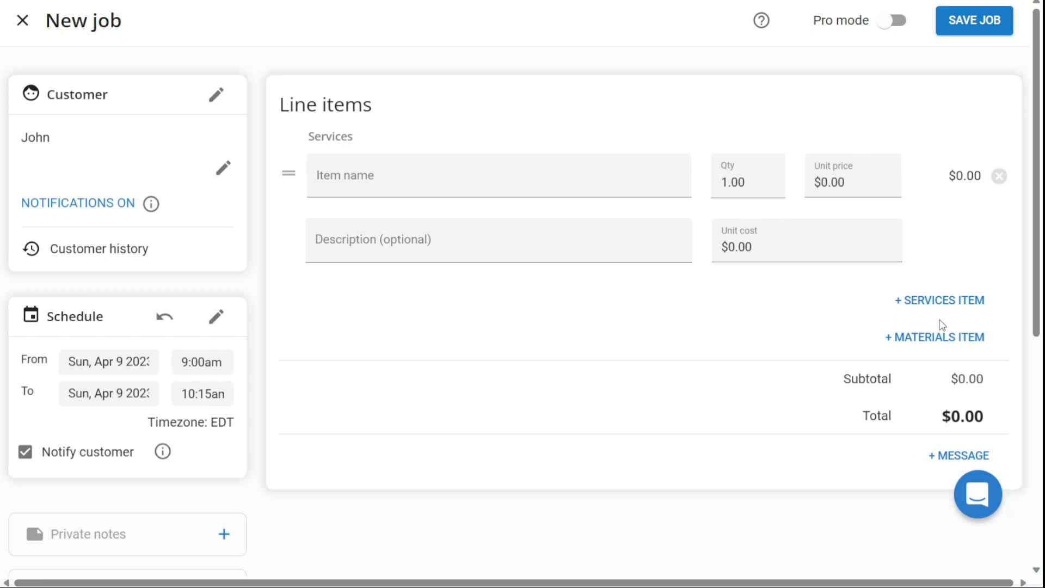
click(961, 301)
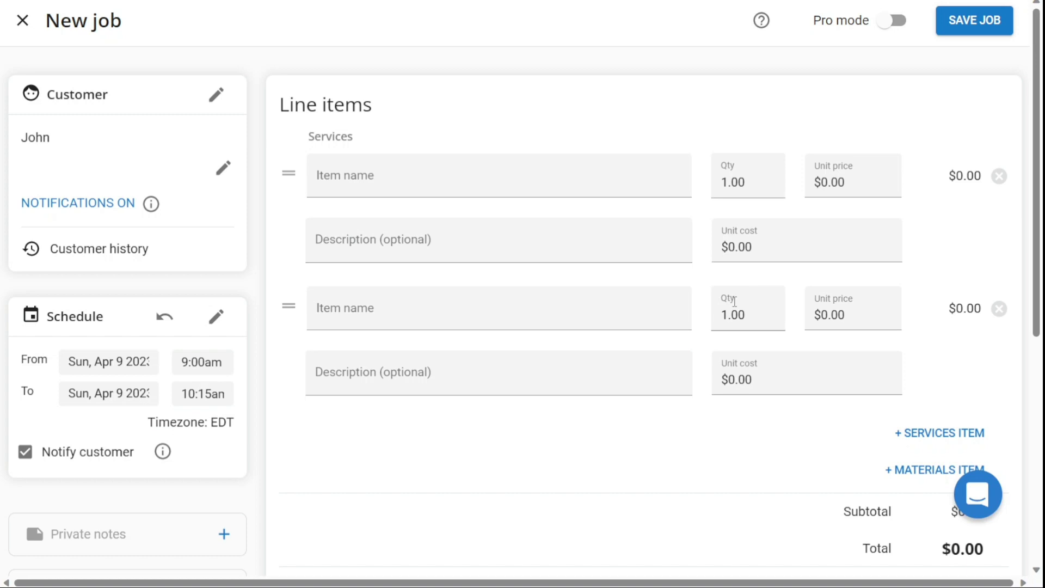
double_click(751, 317)
text(10)
click(868, 311)
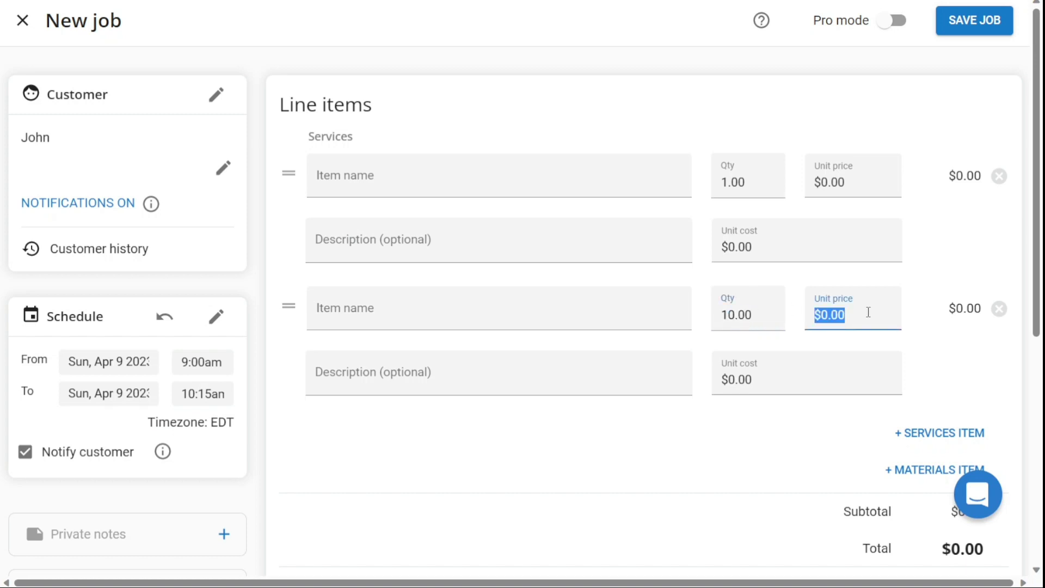
text(100)
click(1001, 372)
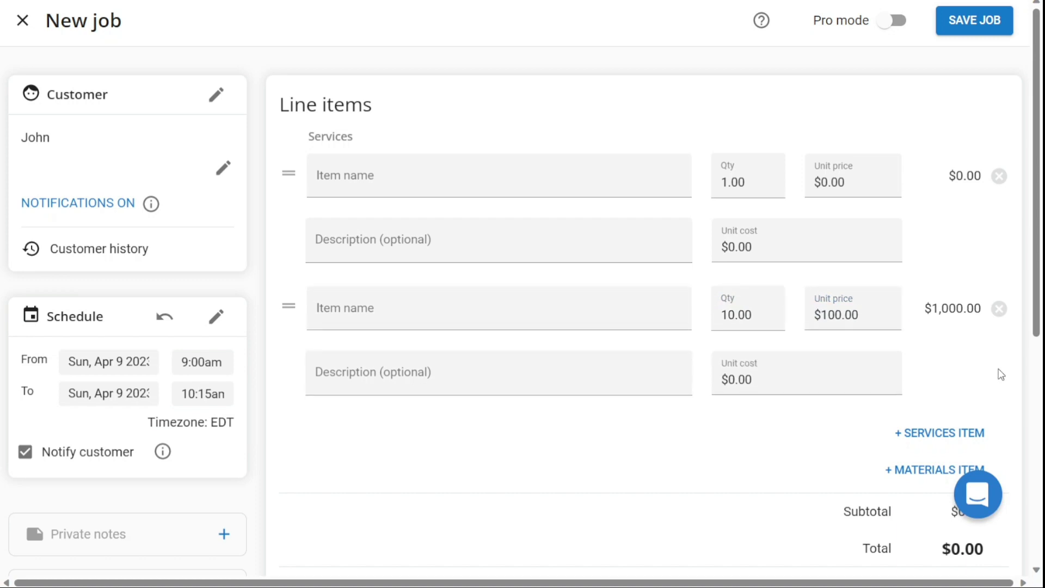
- Add an empty materials item and save the $1,000.00 job
click(917, 478)
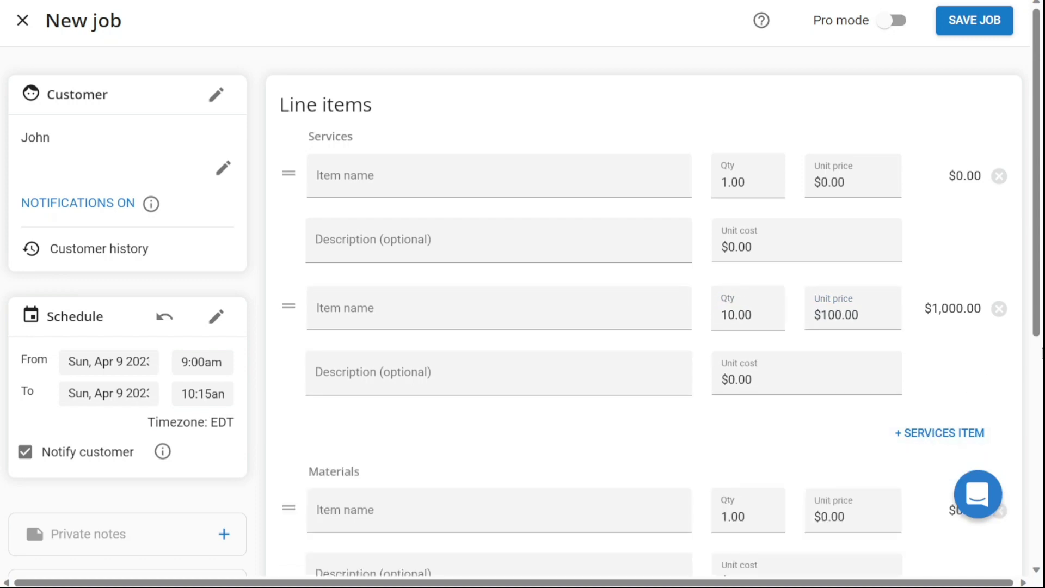
drag(1040, 304, 1040, 507)
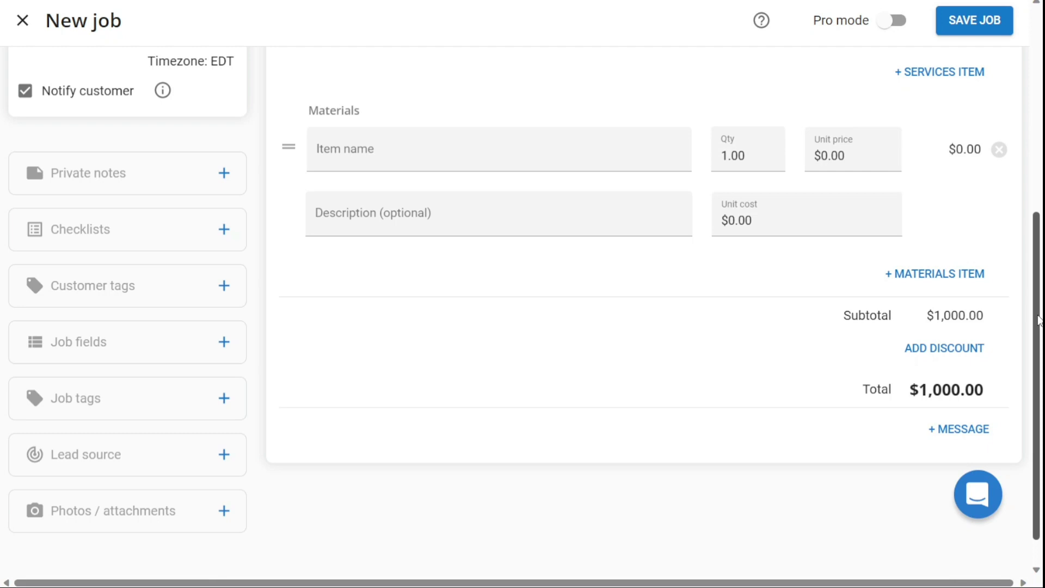
drag(1039, 320, 1011, 130)
click(974, 26)
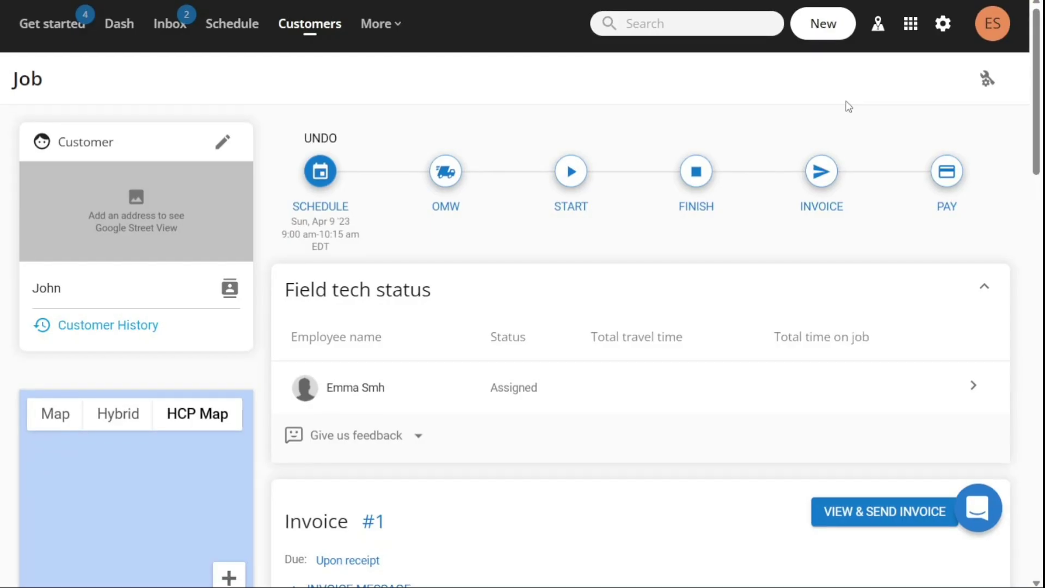
- Go to the App store from the My apps grid, scroll it, and reopen My apps
click(911, 26)
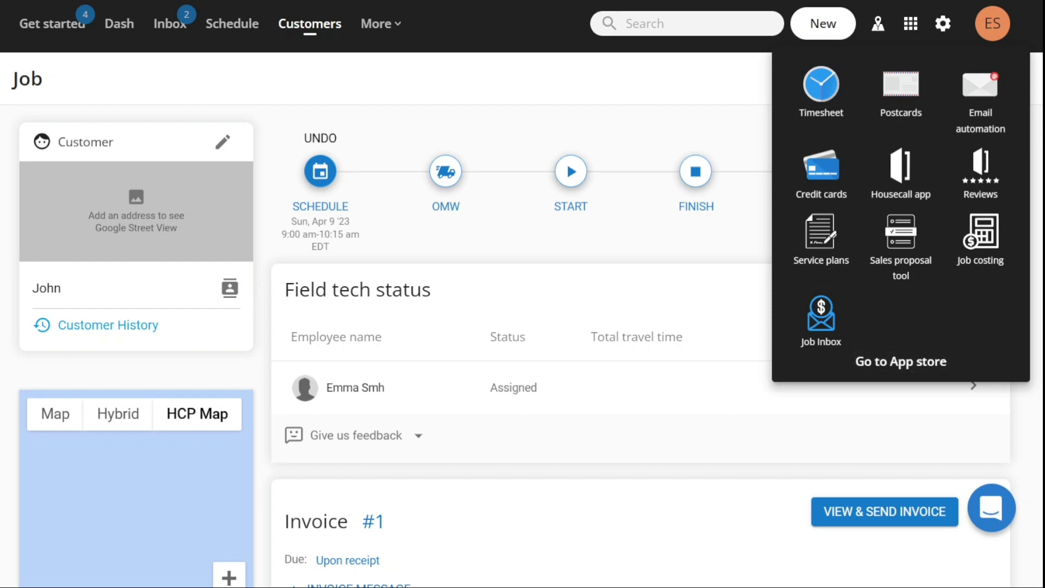
click(900, 361)
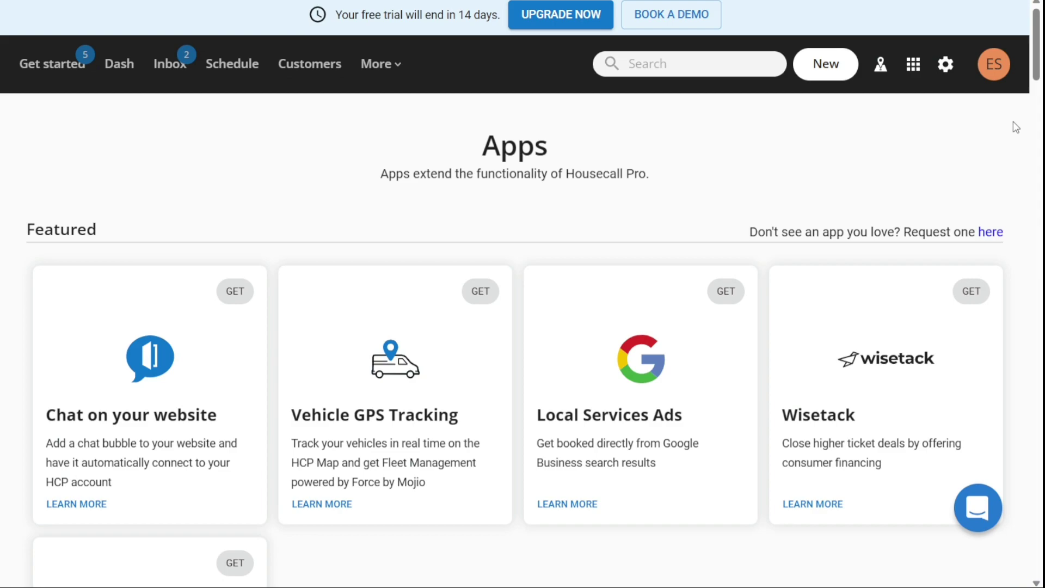
mouse_move(1037, 41)
mouse_down()
mouse_move(1038, 571)
mouse_move(1036, 34)
mouse_move(1027, 34)
mouse_up()
click(914, 66)
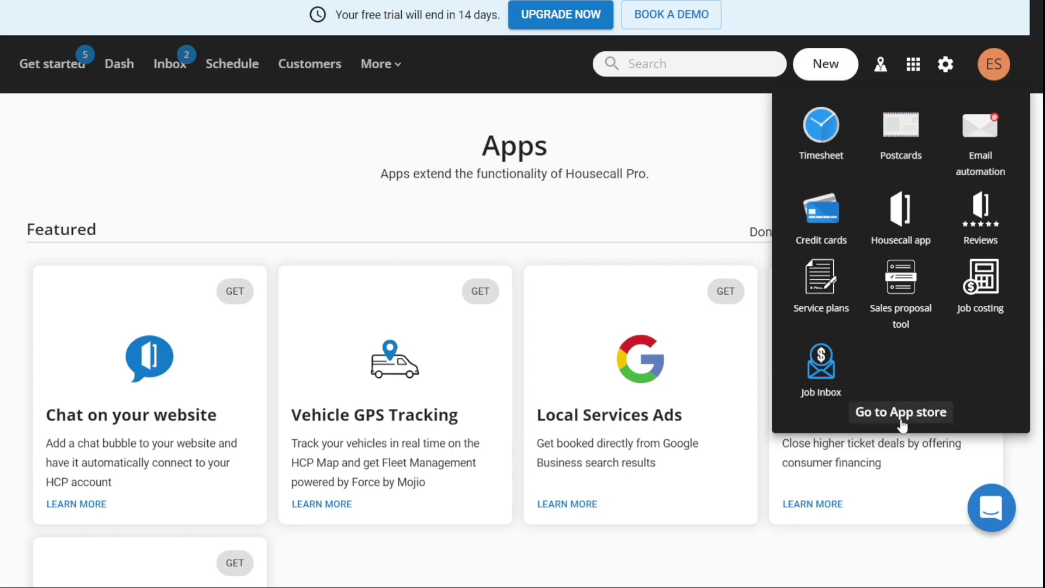
- Switch the Flat rate pricing app from Disabled to Active and dismiss the confirmation
click(693, 161)
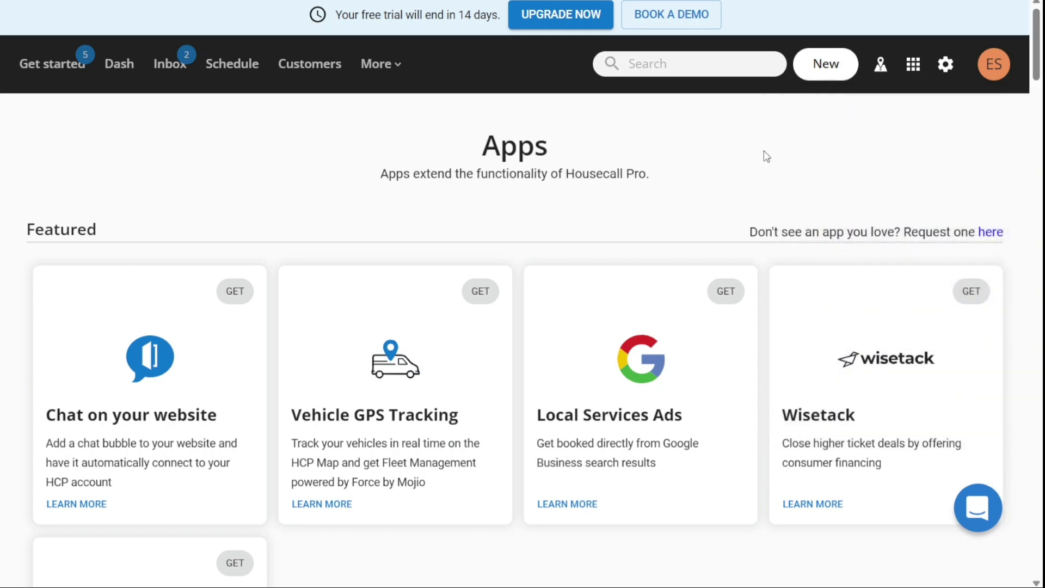
drag(1038, 77, 1037, 169)
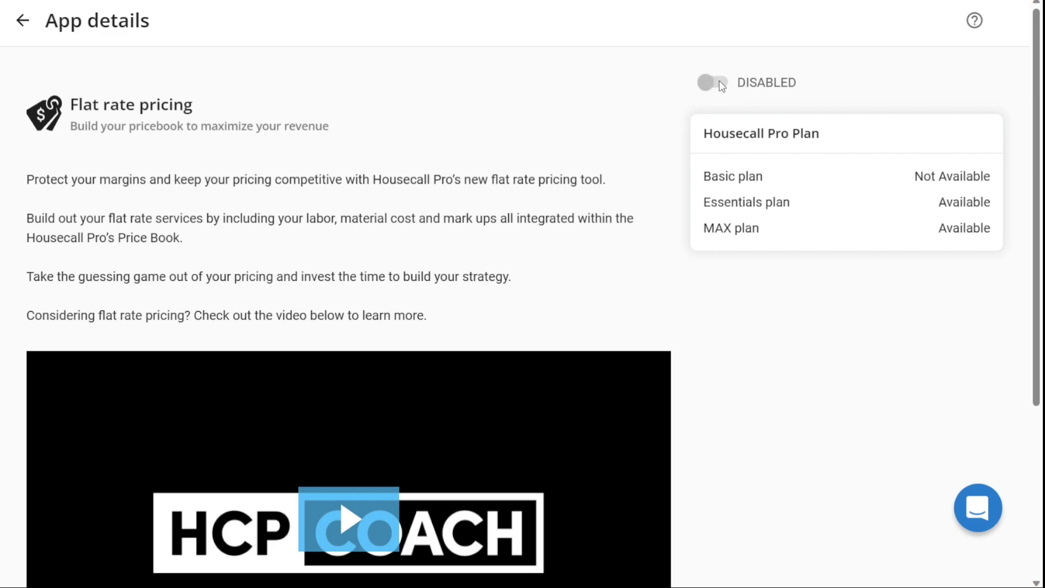
click(713, 82)
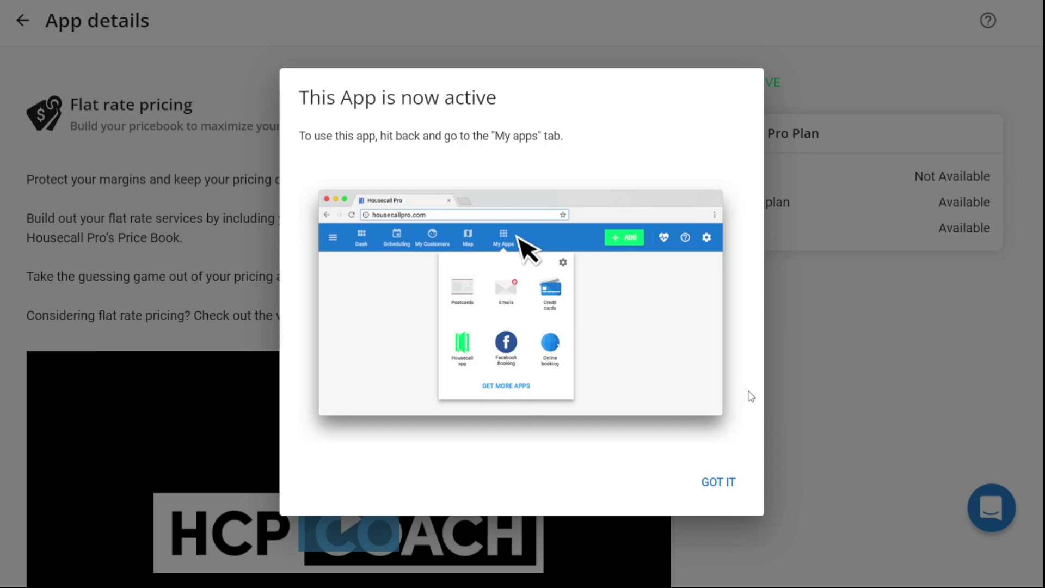
click(719, 483)
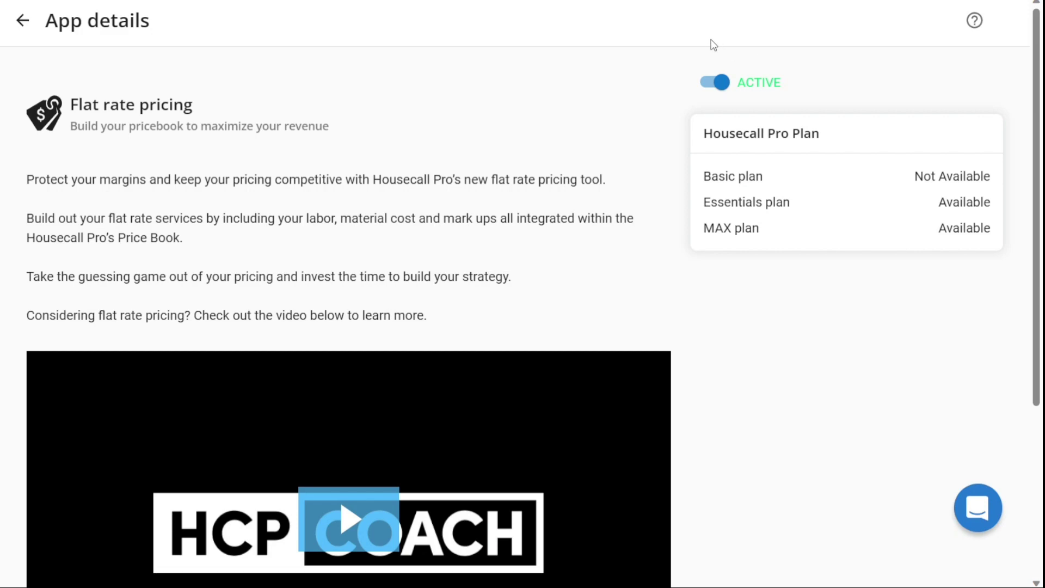
- Return from the app details to the Dash page and close the New menu
key(alt+Left)
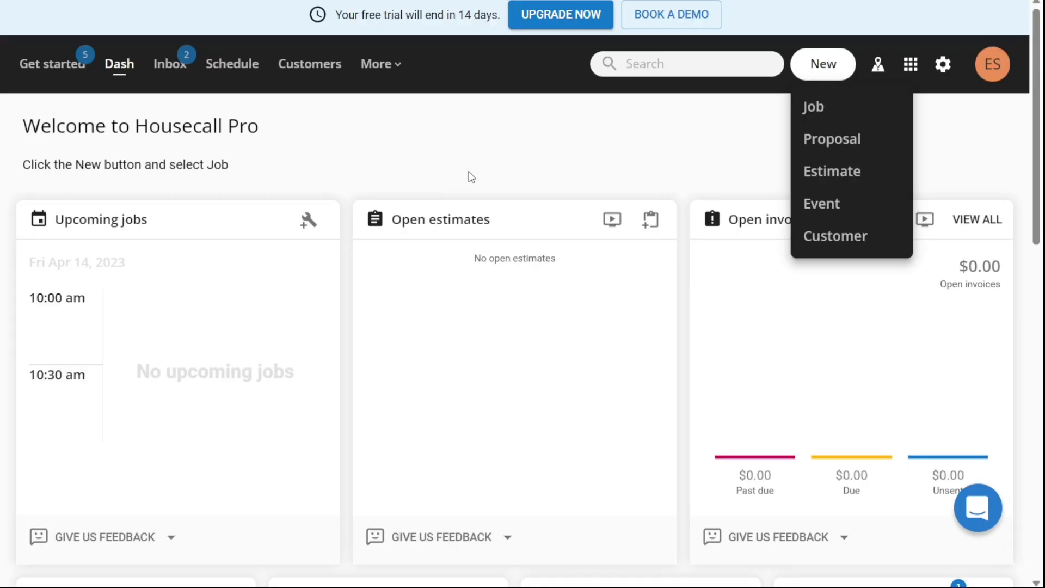
click(483, 167)
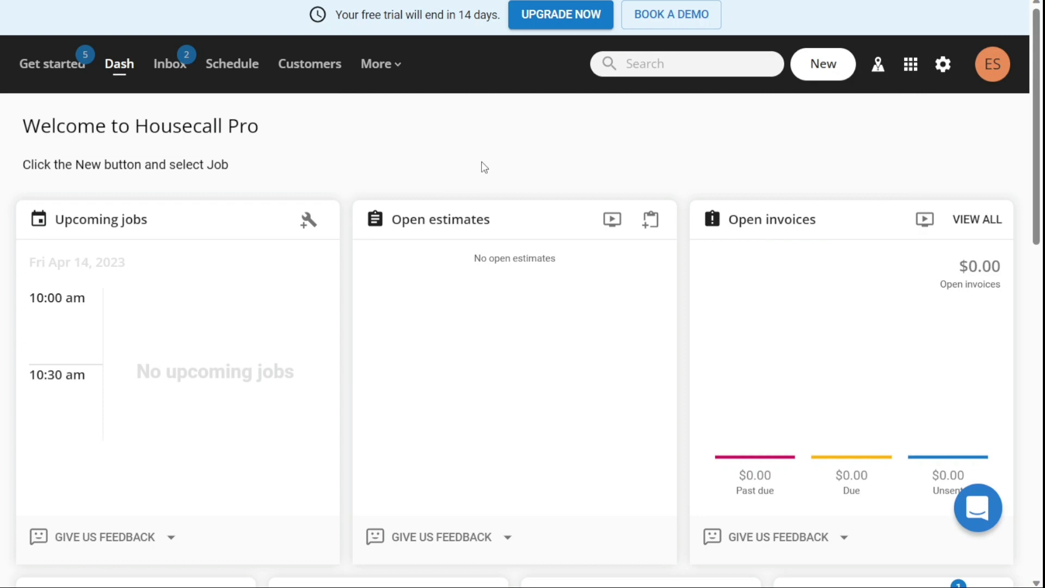